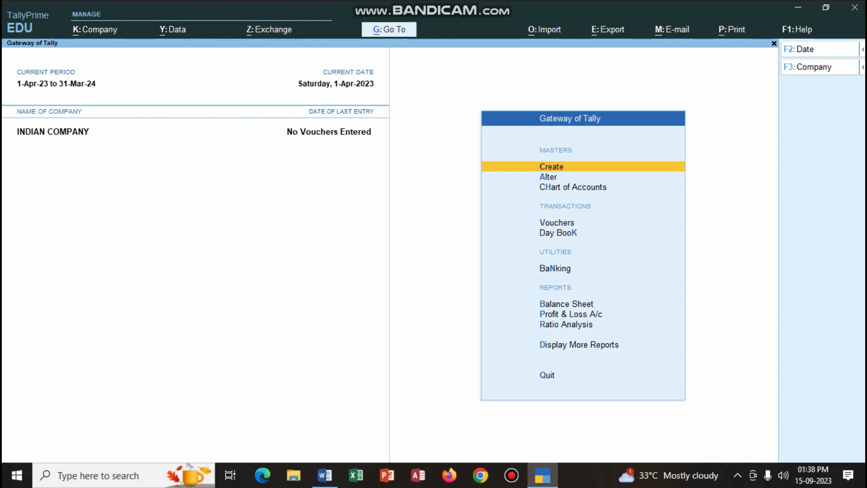
# - In the company features, set Set/Alter Company GST Rate and Other Details to Yes, then accept the GST details and the features
pyautogui.press('F11')
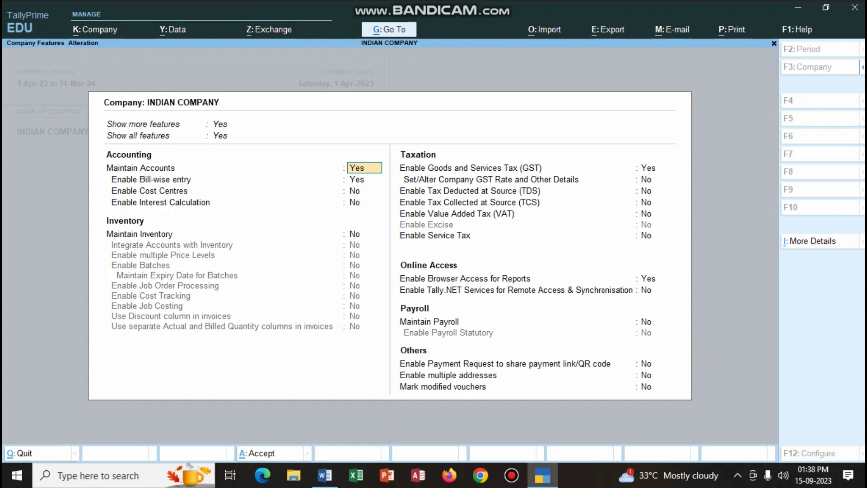
pyautogui.click(647, 168)
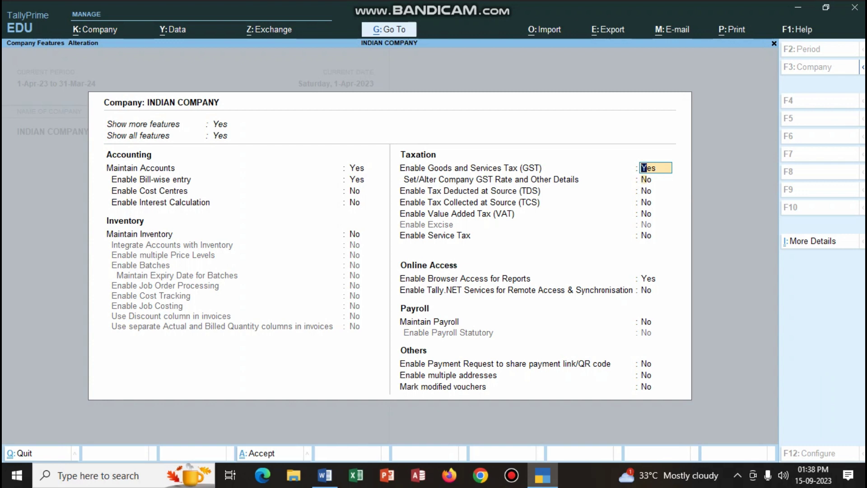
pyautogui.press('Return')
pyautogui.write('YES')
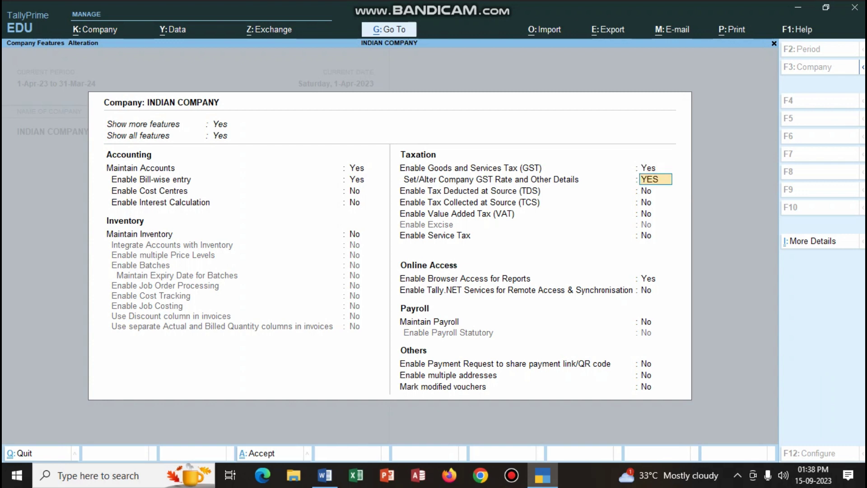
pyautogui.press('Return')
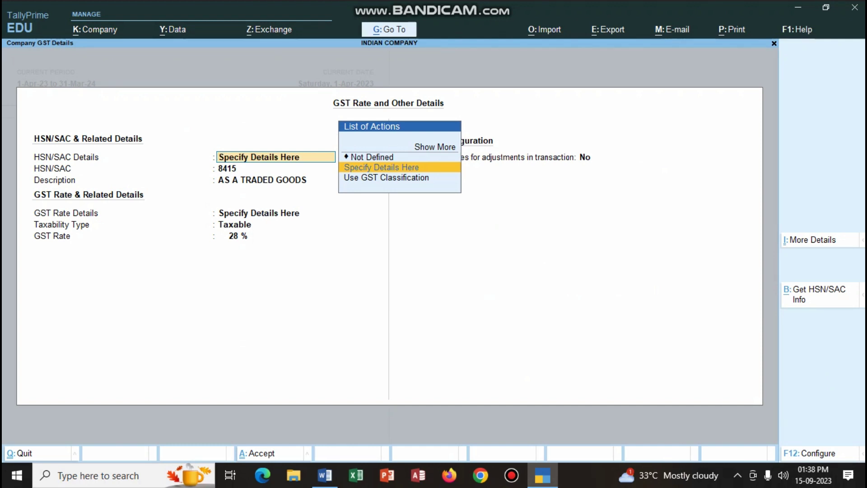
pyautogui.hotkey('ctrl', 'a')
pyautogui.press('ctrl')
pyautogui.hotkey('ctrl', 'a')
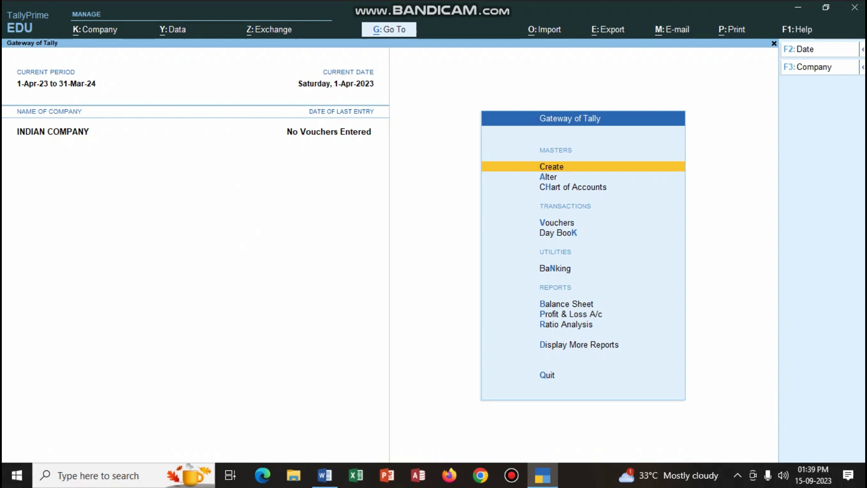
# - Switch to the Word transaction list and colour the GST@28% text red in items 11 and 10
pyautogui.click(325, 475)
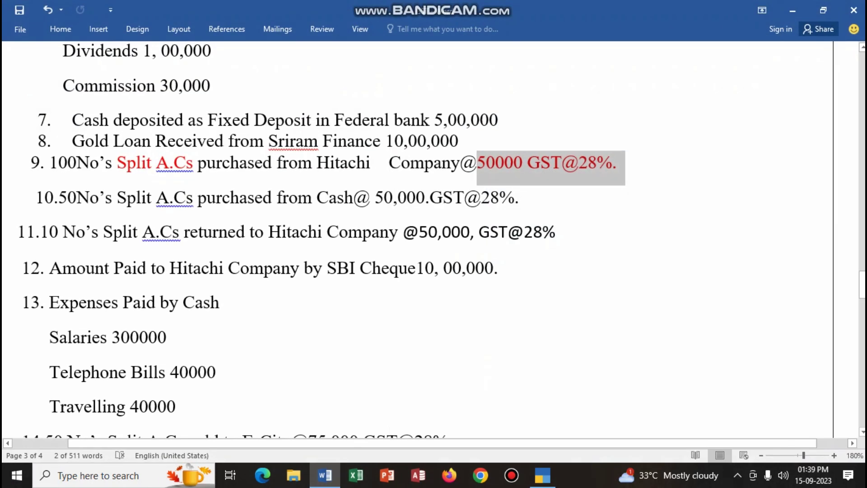
pyautogui.moveTo(480, 232); pyautogui.dragTo(563, 232)
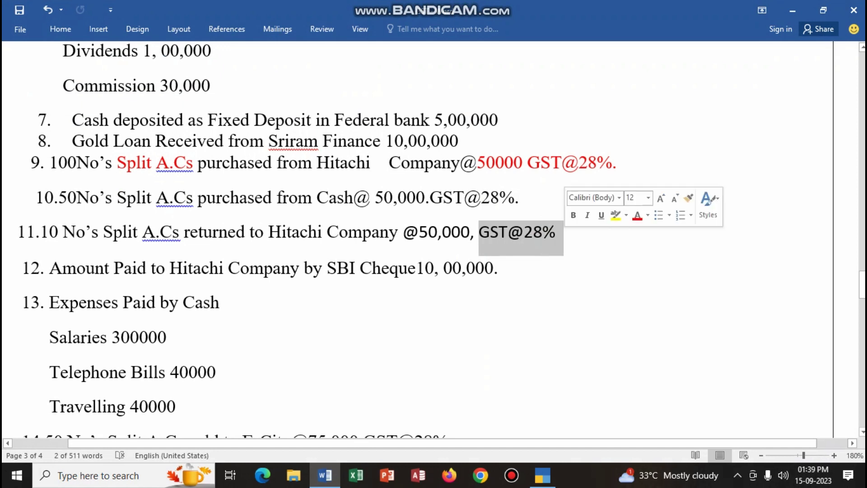
pyautogui.click(637, 216)
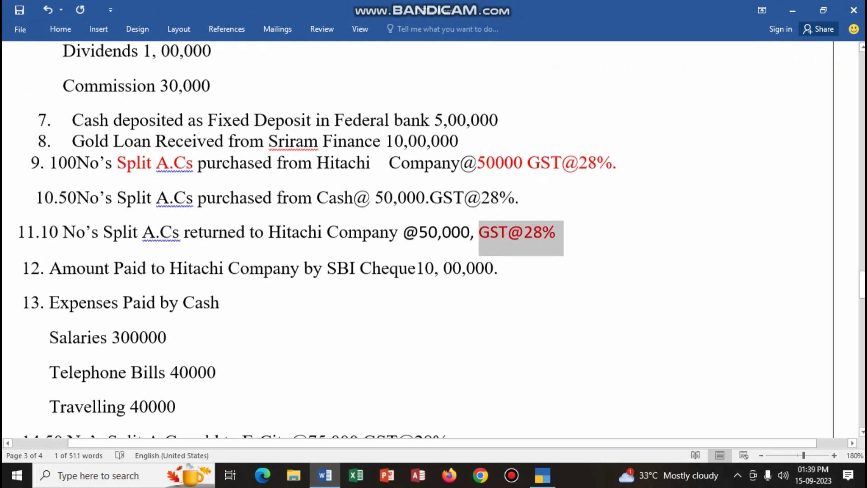
pyautogui.scroll(5, 433, 240)
pyautogui.scroll(-5, 433, 239)
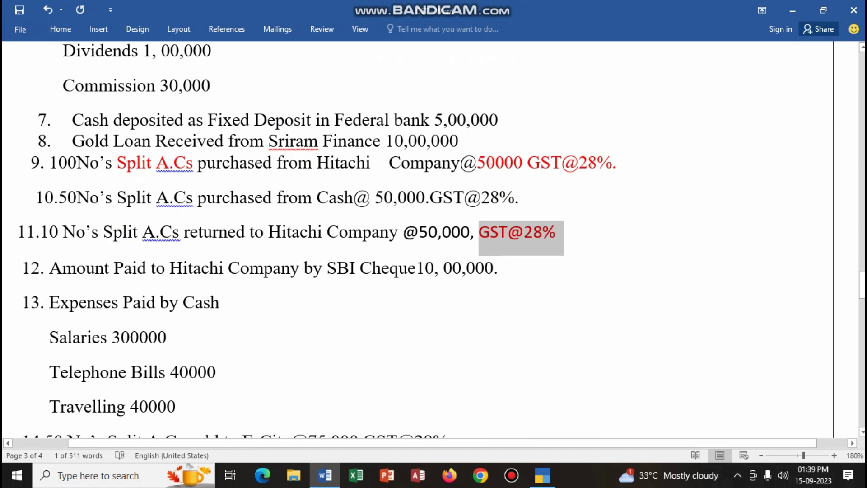
pyautogui.moveTo(430, 198); pyautogui.dragTo(519, 197)
pyautogui.click(594, 173)
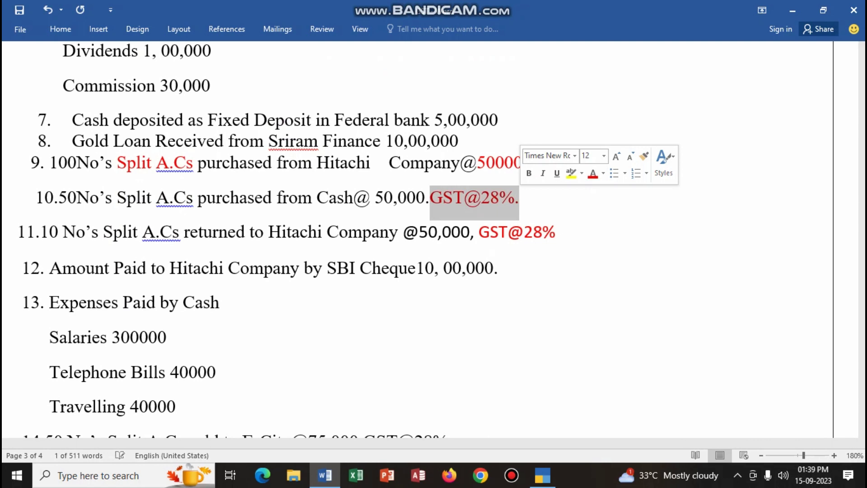
# - Colour the GST@28% text red in items 15 and 16 of the transaction list
pyautogui.scroll(-5, 317, 277)
pyautogui.moveTo(413, 263); pyautogui.dragTo(502, 263)
pyautogui.click(573, 241)
pyautogui.moveTo(477, 298); pyautogui.dragTo(575, 298)
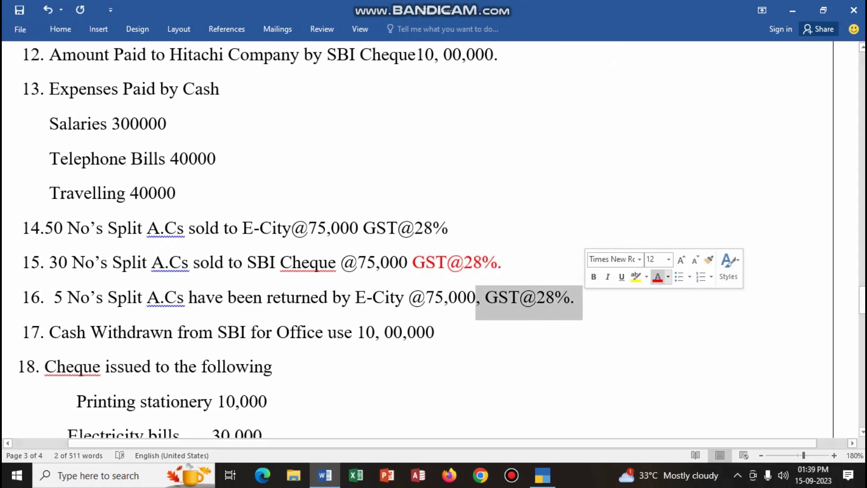
pyautogui.press('F4')
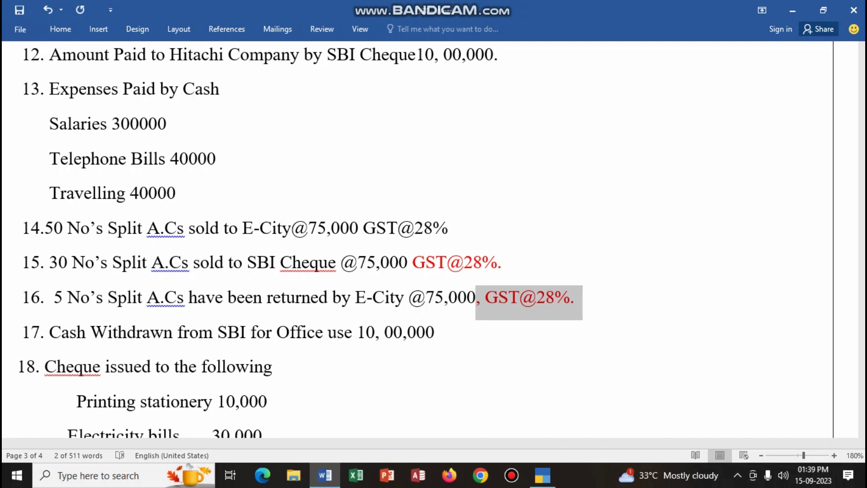
# - Return to TallyPrime and start a new ledger named PURCHASES without an alias, grouped under Purchase Accounts
pyautogui.click(793, 10)
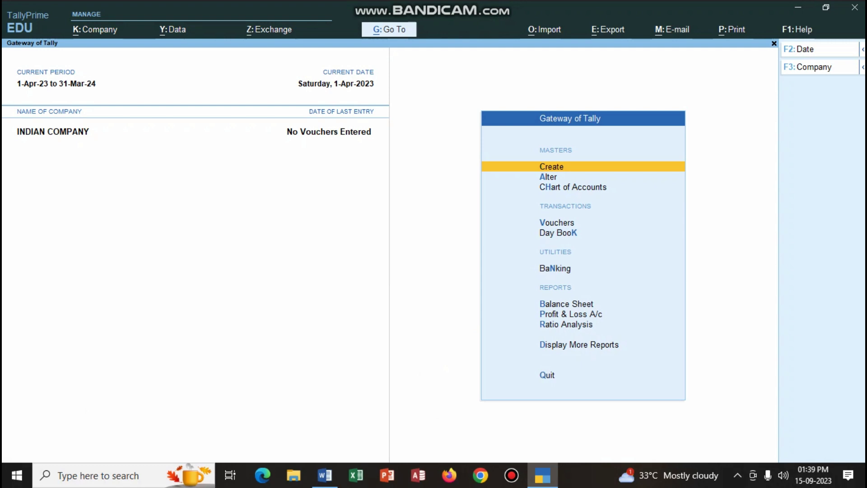
pyautogui.press('Return')
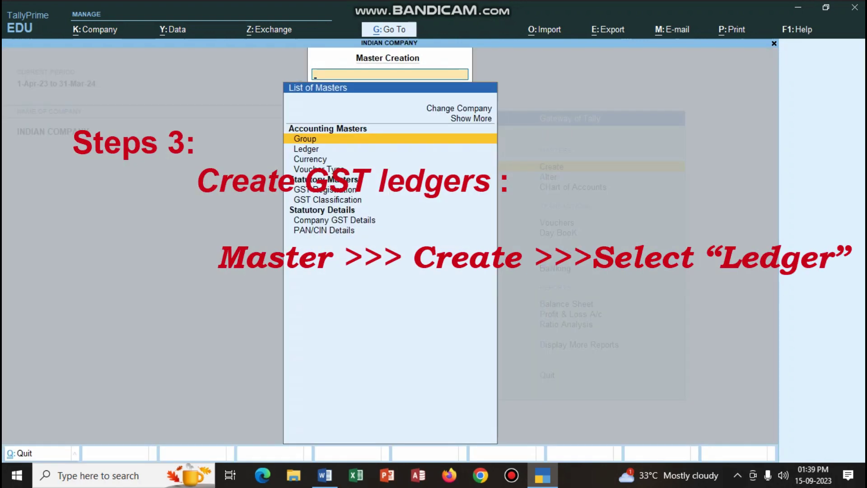
pyautogui.press('Down')
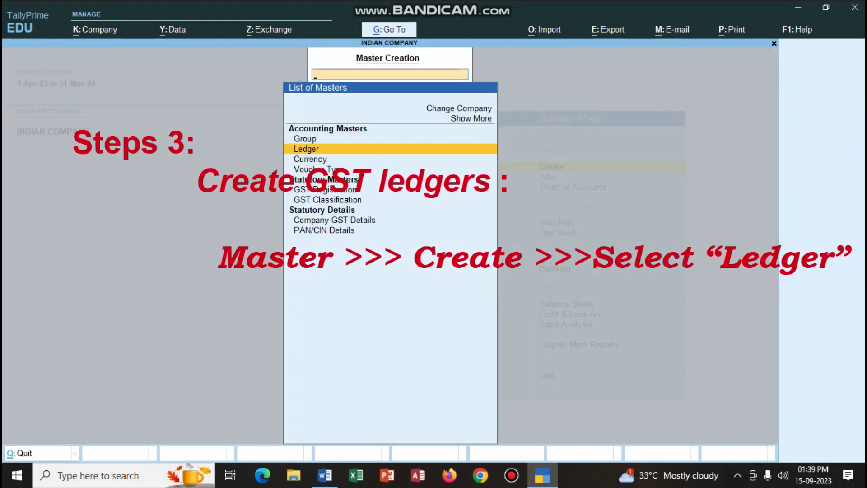
pyautogui.press('Return')
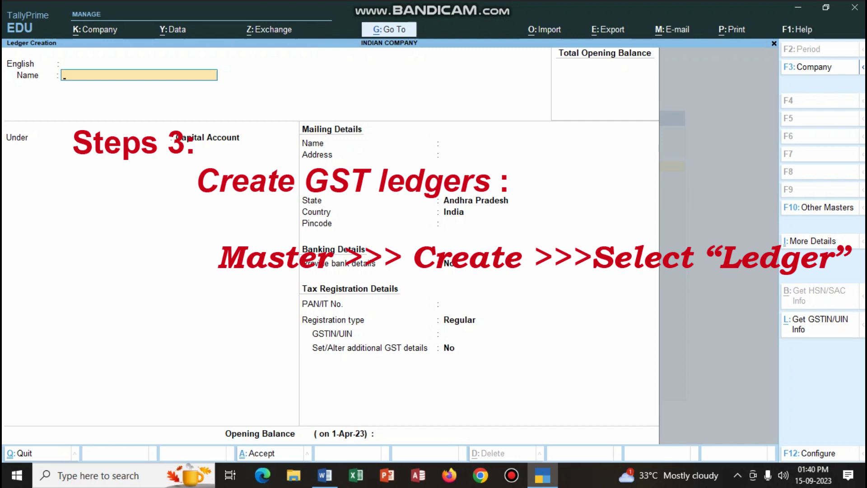
pyautogui.write('PURCHASES')
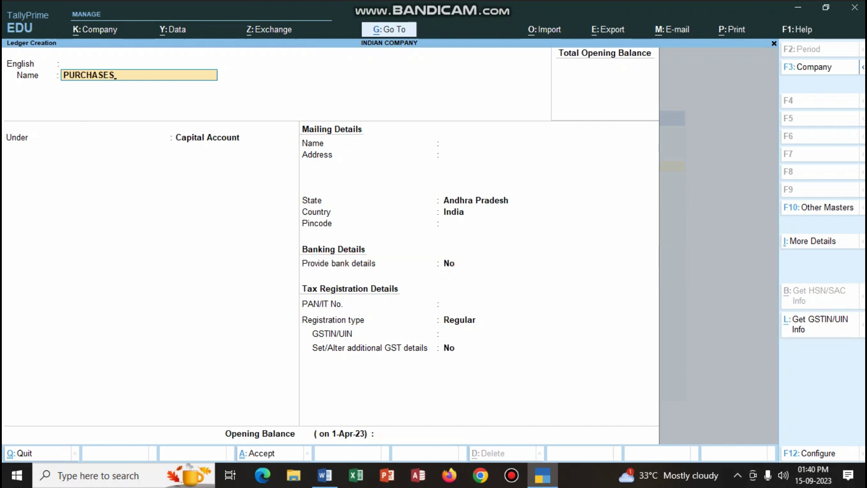
pyautogui.press('Return')
pyautogui.press('Return')
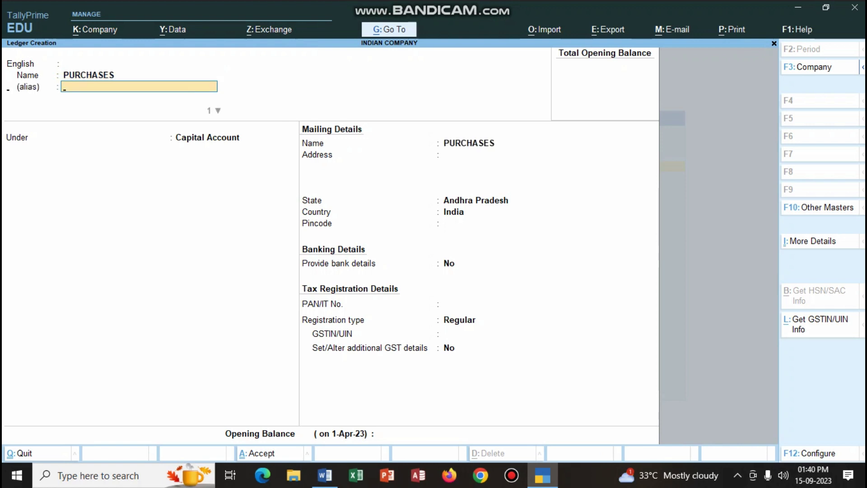
pyautogui.write('P')
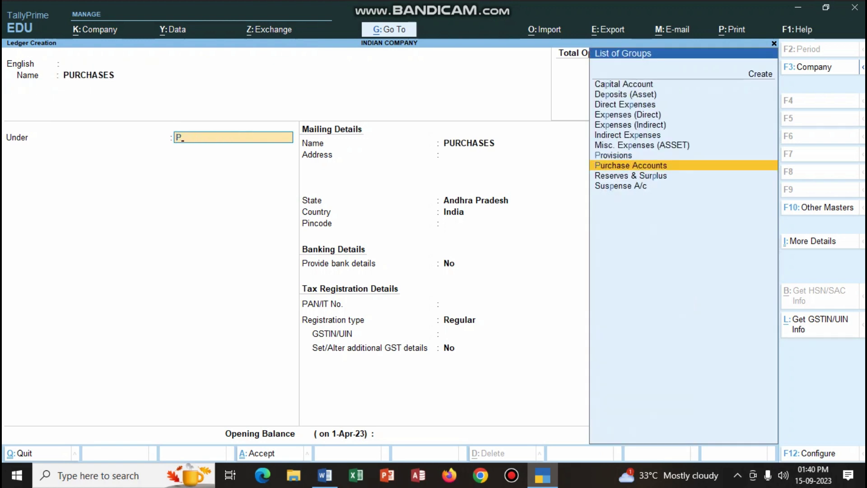
pyautogui.press('Return')
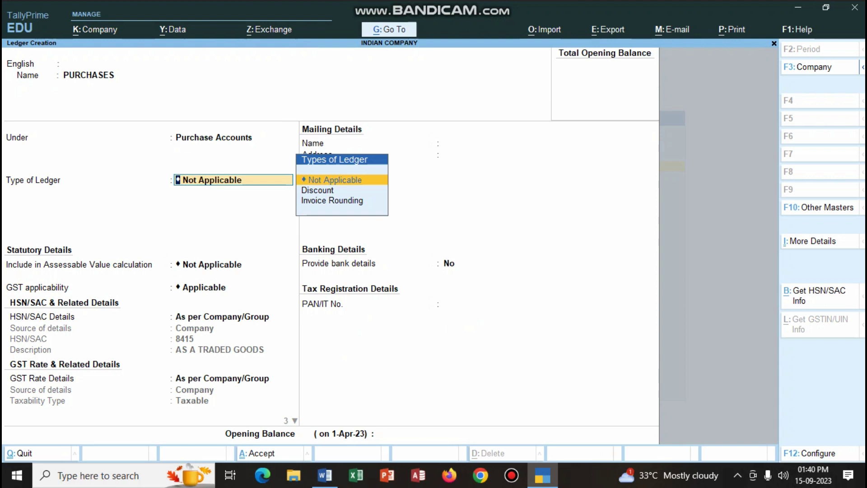
# - Keep the ledger type and assessable value inclusion as Not Applicable and GST applicability as Applicable
pyautogui.press('Return')
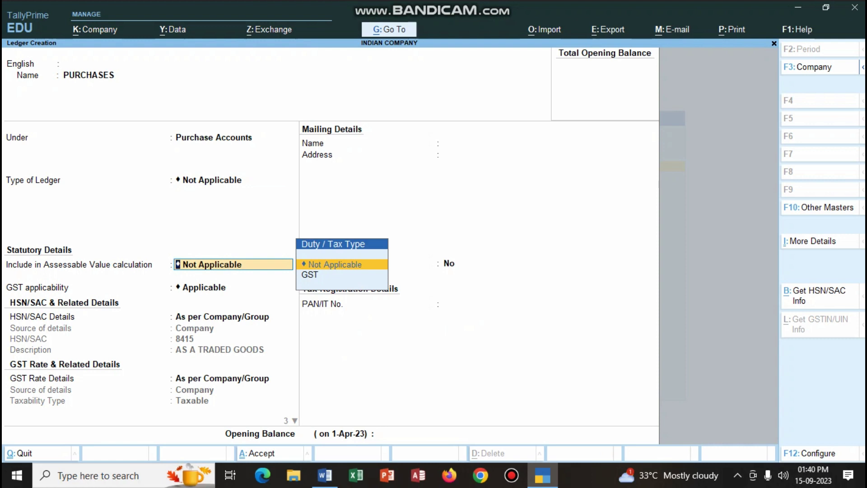
pyautogui.press('Return')
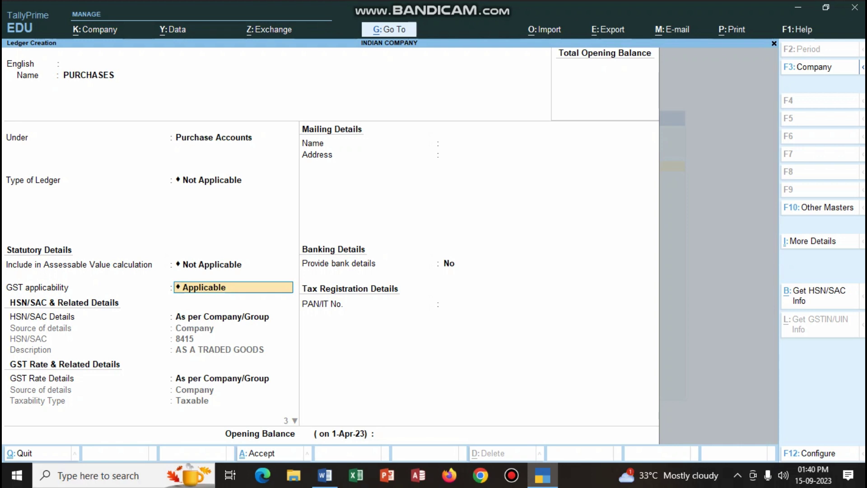
pyautogui.press('Return')
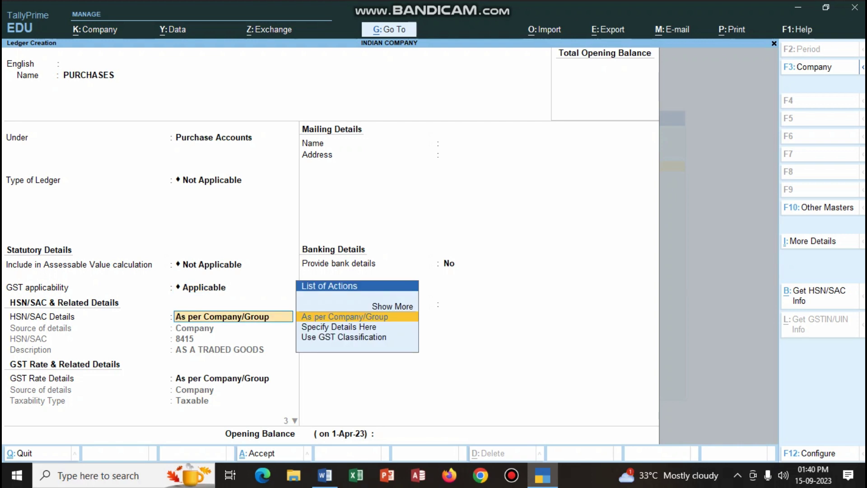
# - Specify the ledger's own HSN/SAC details with code 8415 and description AS A TRADED GOODS
pyautogui.press('Down')
pyautogui.press('Return')
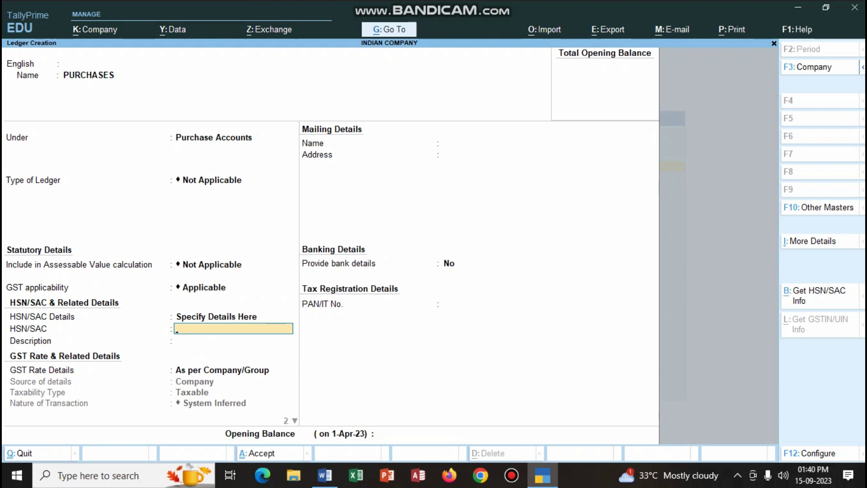
pyautogui.write('8415')
pyautogui.press('Return')
pyautogui.write('AS A TRADED GOODS')
pyautogui.press('Return')
# - Set the ledger's GST Rate Details to Specify Details Here, with taxability type Taxable
pyautogui.press('Down')
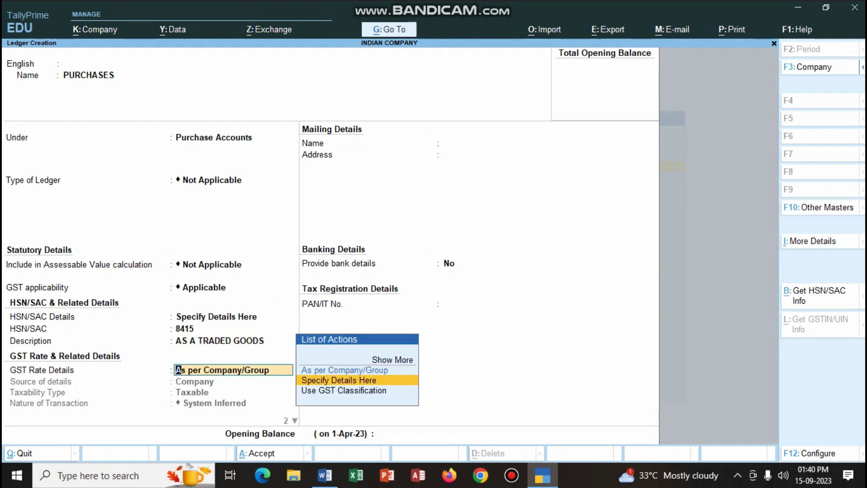
pyautogui.press('Return')
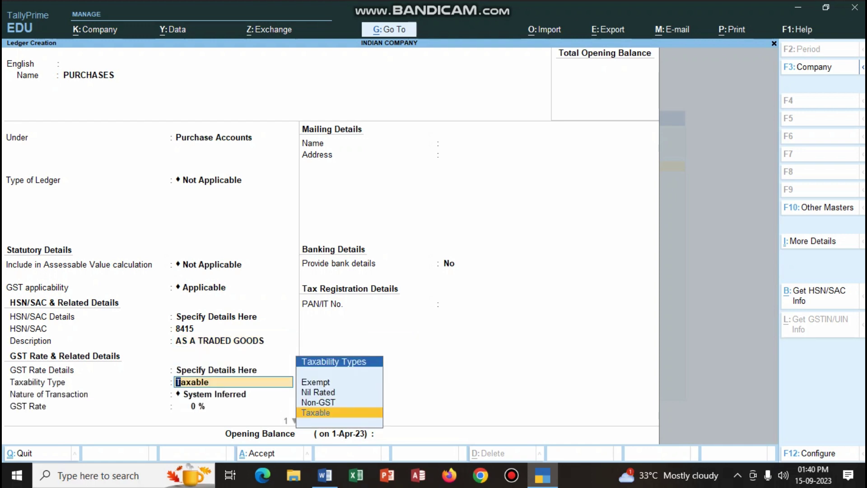
pyautogui.press('Return')
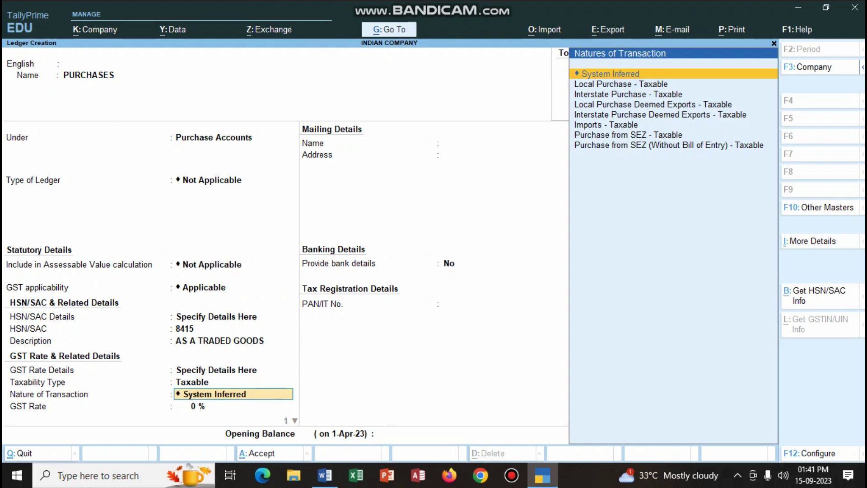
# - Check the transactions in the Word document and return to the ledger form in TallyPrime
pyautogui.hotkey('alt', 'Tab')
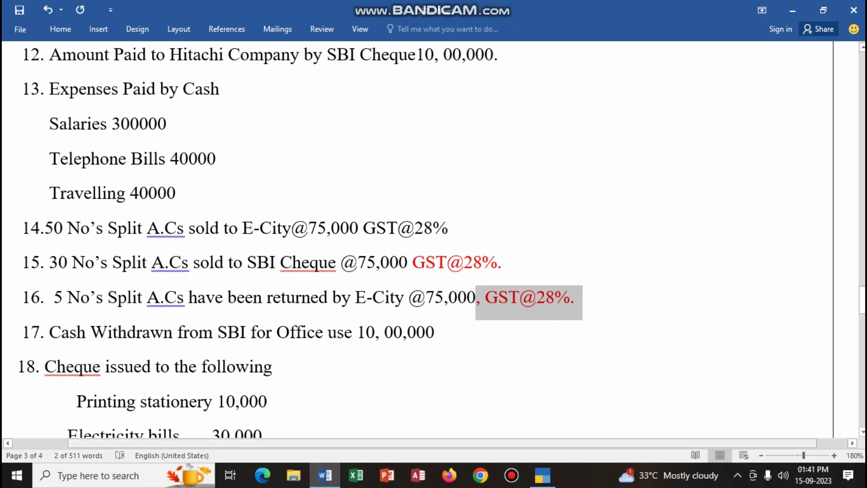
pyautogui.click(316, 266)
pyautogui.hotkey('alt', 'Tab')
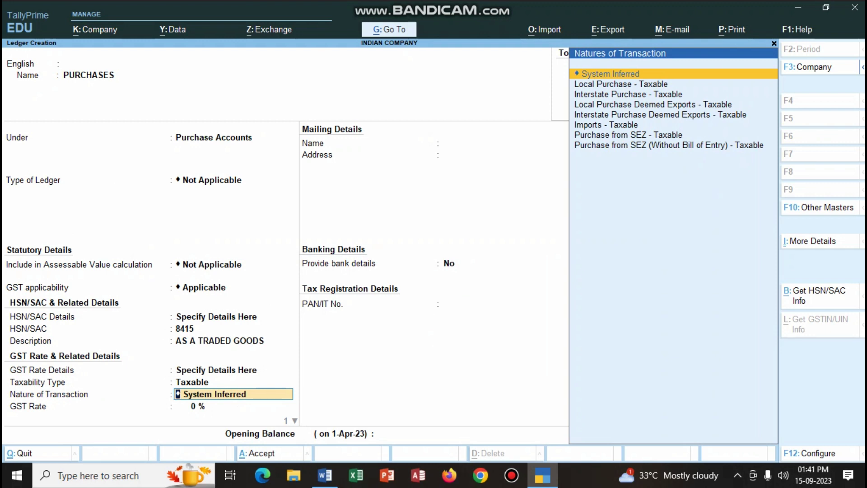
# - Set the nature of transaction to Local Purchase - Taxable and the GST rate to 28%
pyautogui.press('Down')
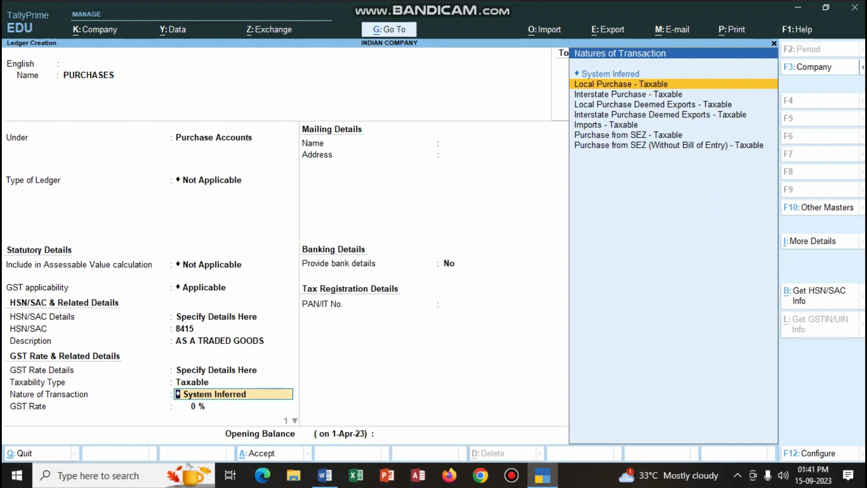
pyautogui.press('Return')
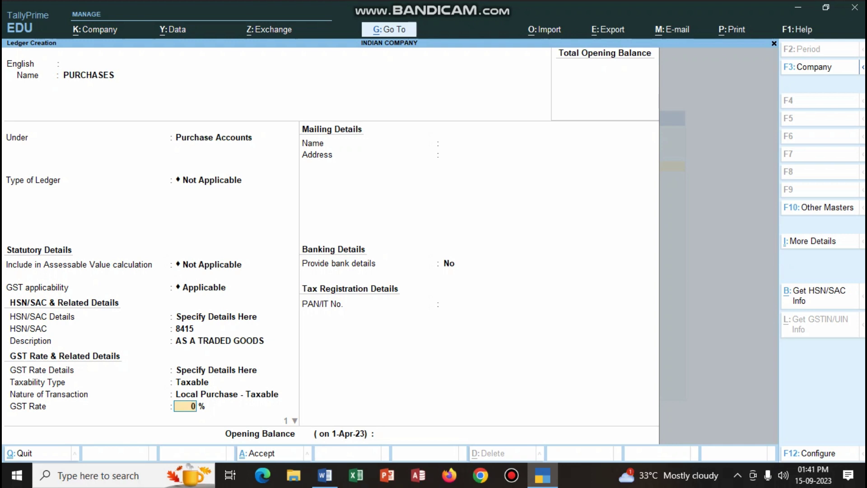
pyautogui.write('28')
pyautogui.press('Return')
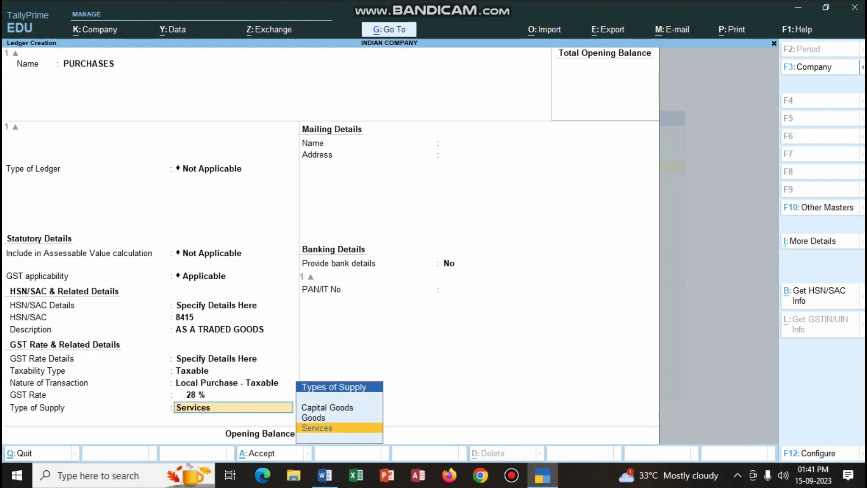
# - Set the type of supply to Goods and save the PURCHASES ledger with no PAN or opening balance
pyautogui.press('Up')
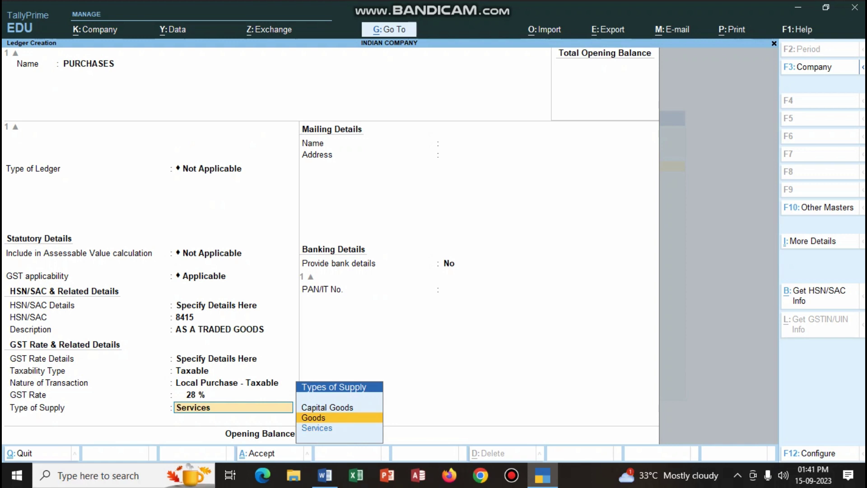
pyautogui.press('Return')
pyautogui.press('Return')
pyautogui.press('Return')
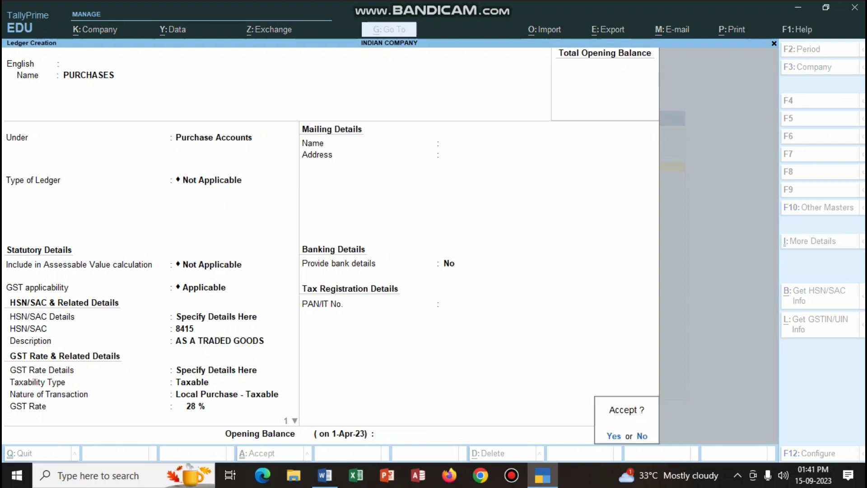
pyautogui.write('yP')
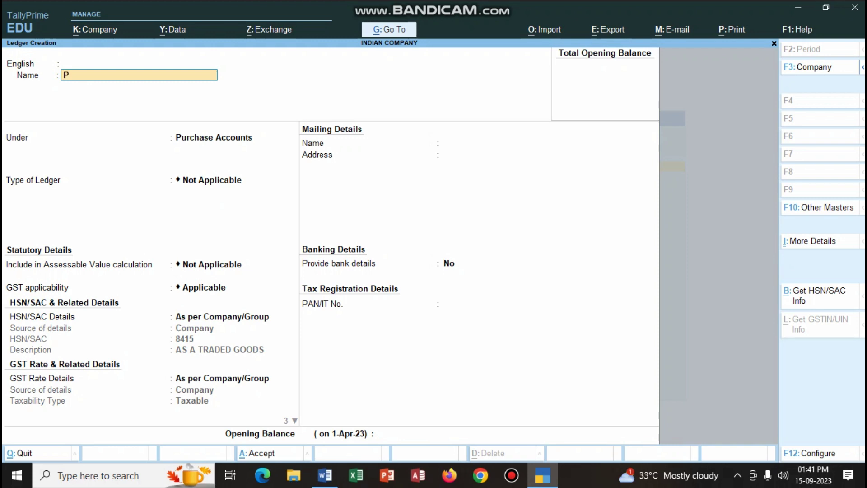
# - Start a ledger named PURCHASES RETUNES under Purchase Accounts, keeping ledger type and assessable value Not Applicable and GST Applicable
pyautogui.write('URCHASES RETUNES')
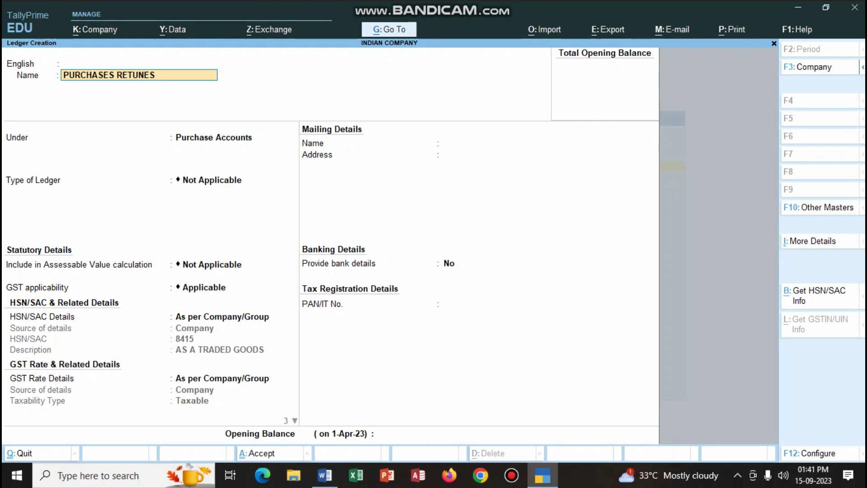
pyautogui.press('Return')
pyautogui.press('Return')
pyautogui.press('Return')
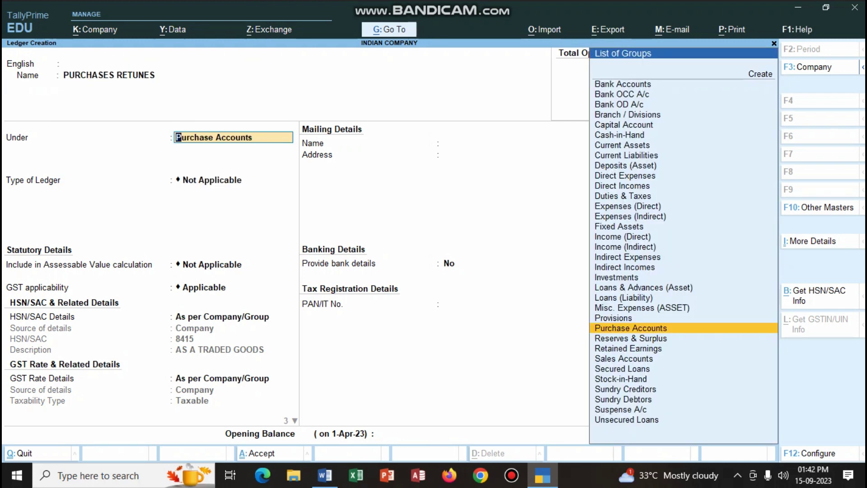
pyautogui.press('Return')
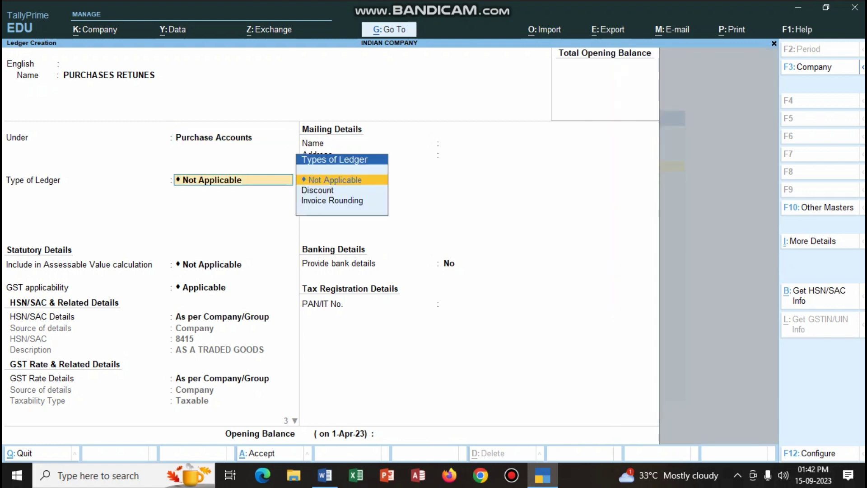
pyautogui.press('Return')
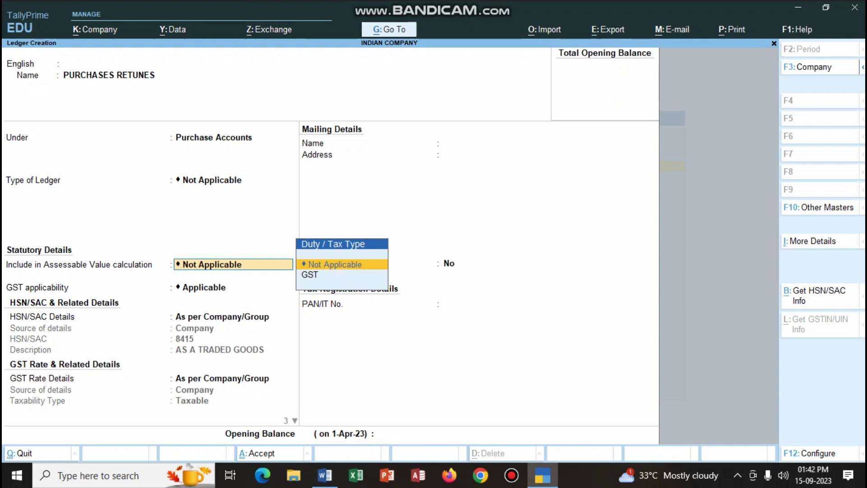
pyautogui.press('Return')
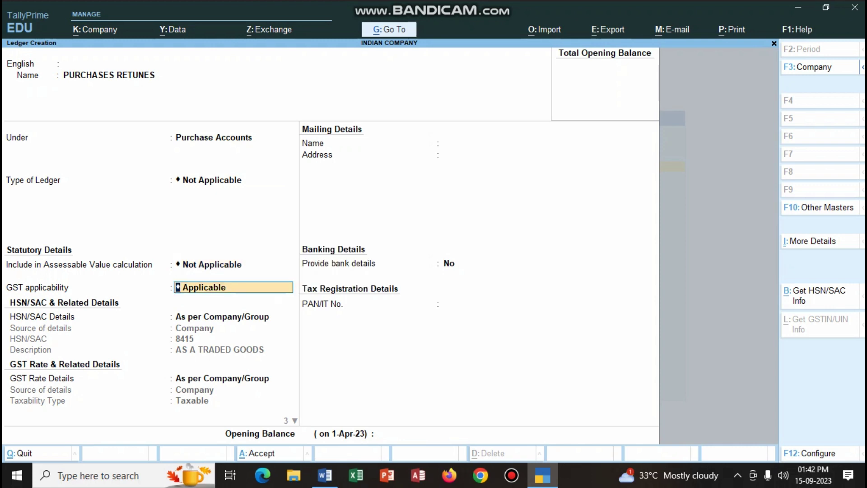
pyautogui.press('Return')
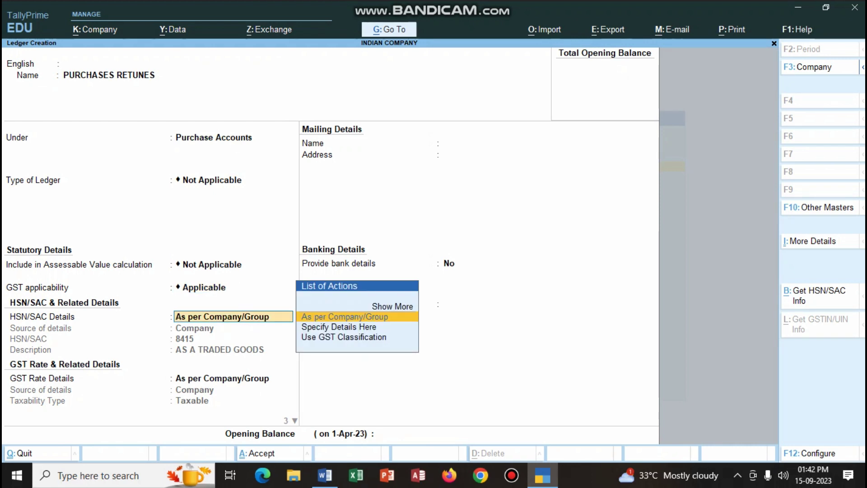
# - Set the ledger's HSN/SAC Details to Specify Details Here, with HSN/SAC 8415 and description AS A TRADED GOODS
pyautogui.press('Down')
pyautogui.press('Return')
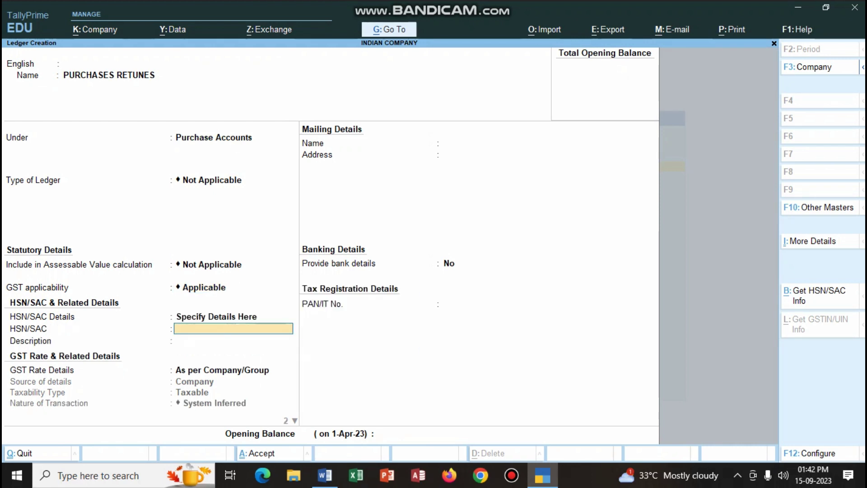
pyautogui.write('8415')
pyautogui.press('Return')
pyautogui.write('AS A ')
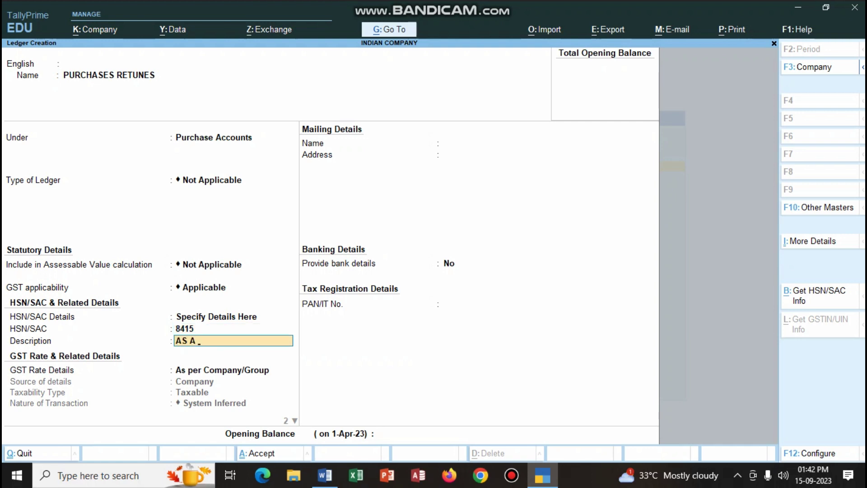
pyautogui.write('TRADED GOODS')
pyautogui.press('Return')
# - Specify the ledger's GST rate details here as Taxable, with nature of transaction Local Purchase - Taxable and a GST rate of 28%
pyautogui.press('Down')
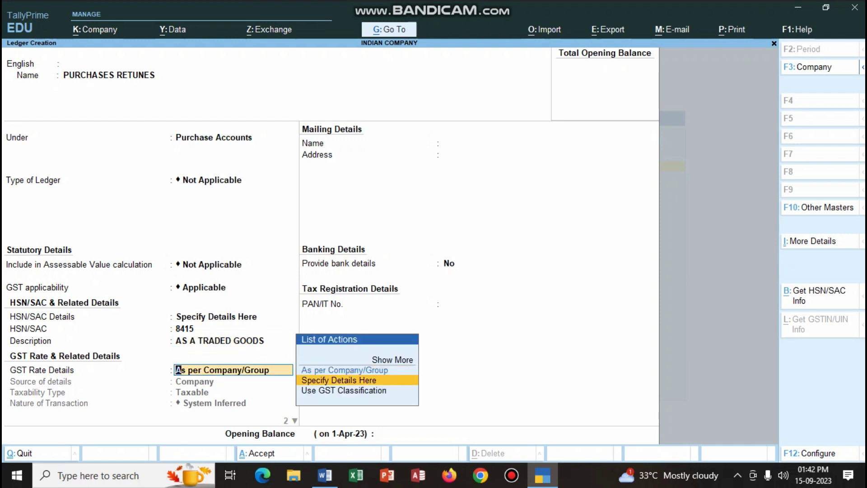
pyautogui.press('Return')
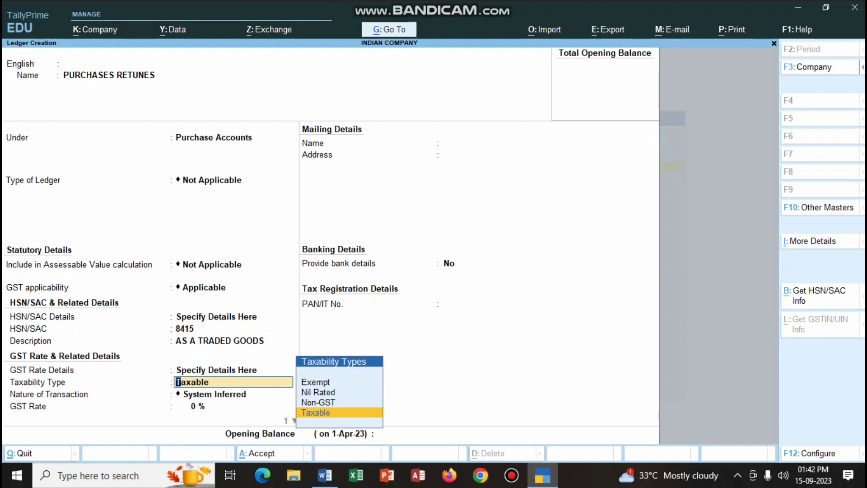
pyautogui.press('Return')
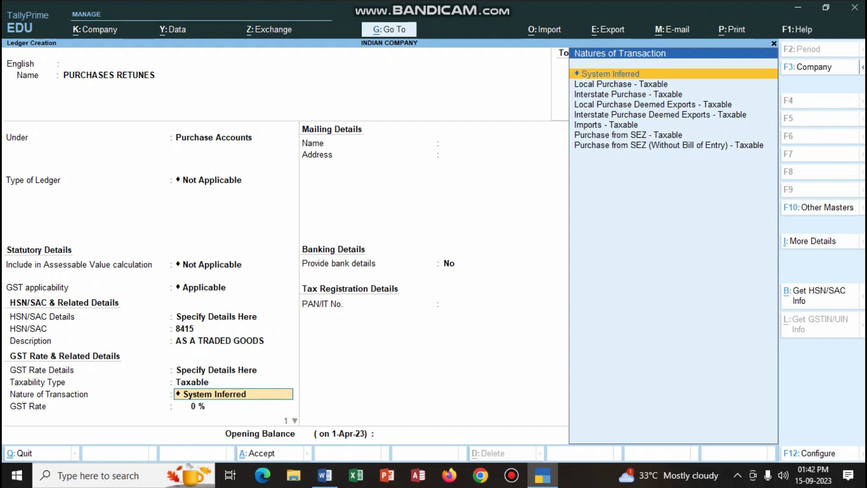
pyautogui.press('Down')
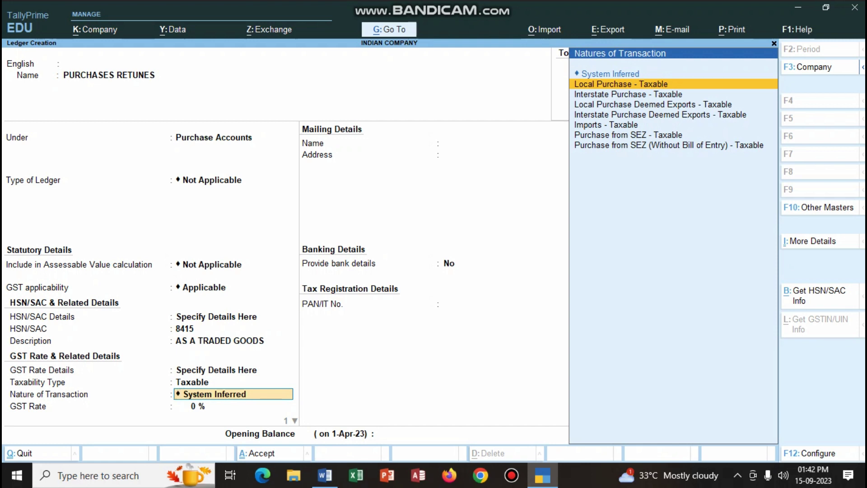
pyautogui.press('Return')
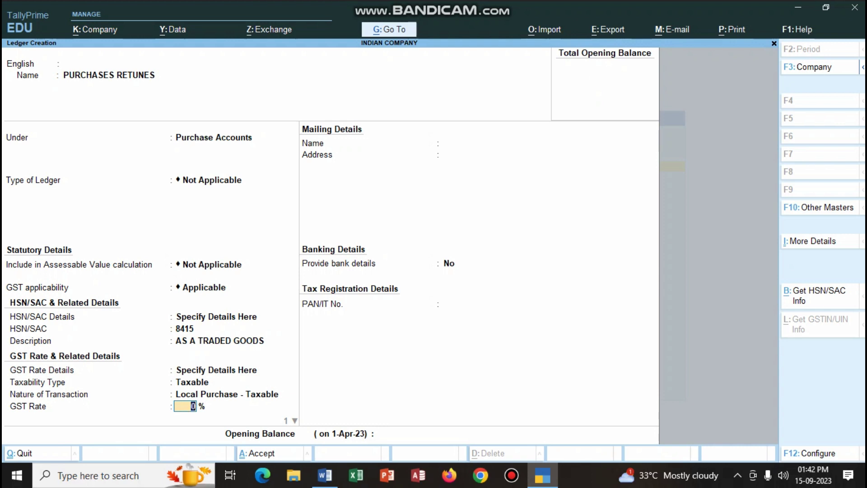
pyautogui.write('28')
pyautogui.press('Return')
# - Set the type of supply to Goods and save the PURCHASES RETUNES ledger without bank details
pyautogui.press('Up')
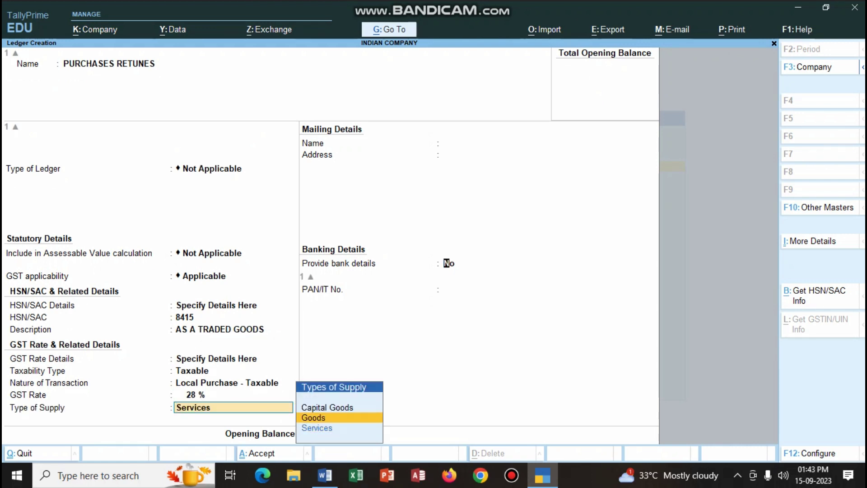
pyautogui.press('Return')
pyautogui.press('Return')
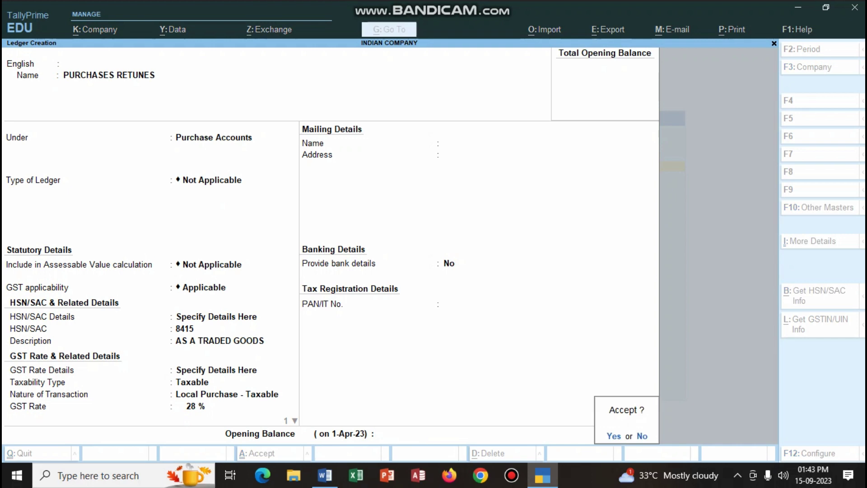
pyautogui.press('Return')
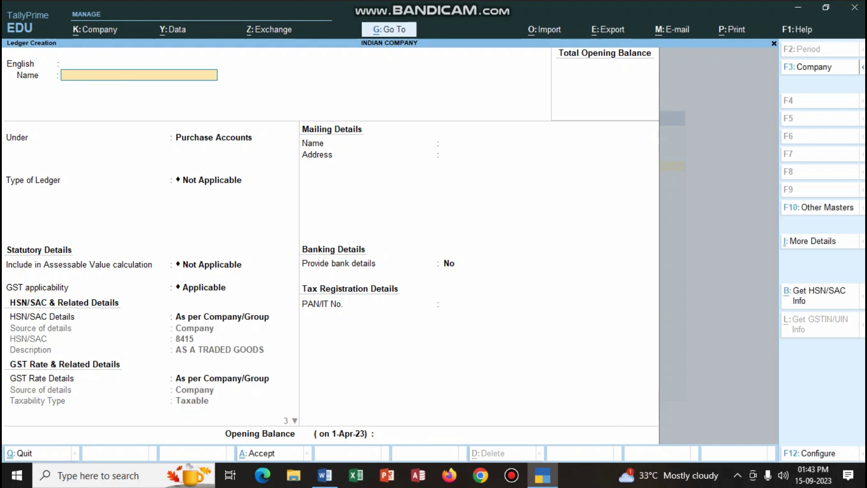
# - Start a new ledger named INPUT CGST under the Duties & Taxes group
pyautogui.write('INPUT CGST')
pyautogui.press('Return')
pyautogui.press('Return')
pyautogui.press('Return')
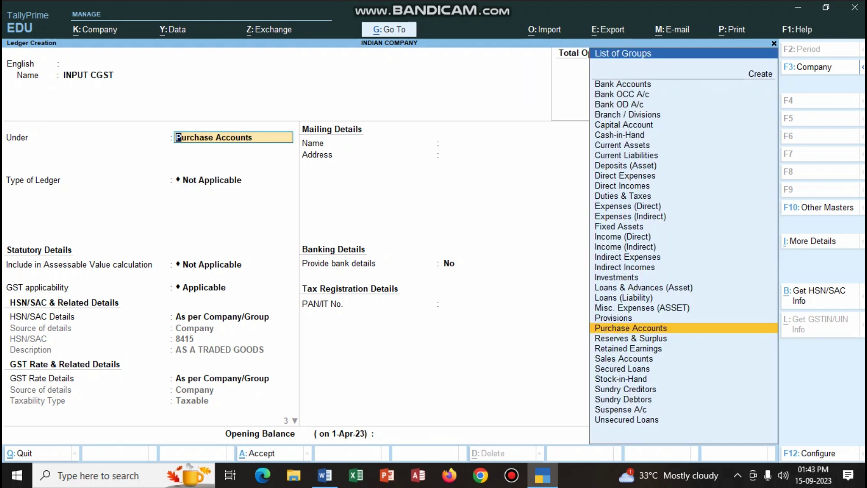
pyautogui.write('DU')
pyautogui.press('Return')
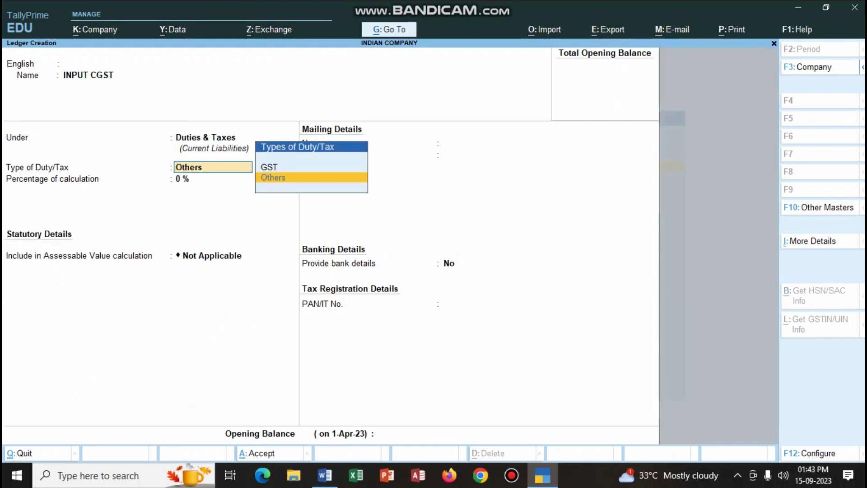
# - Set the INPUT CGST ledger's duty type to GST, tax type to CGST and percentage of calculation to 14%
pyautogui.press('Up')
pyautogui.press('Return')
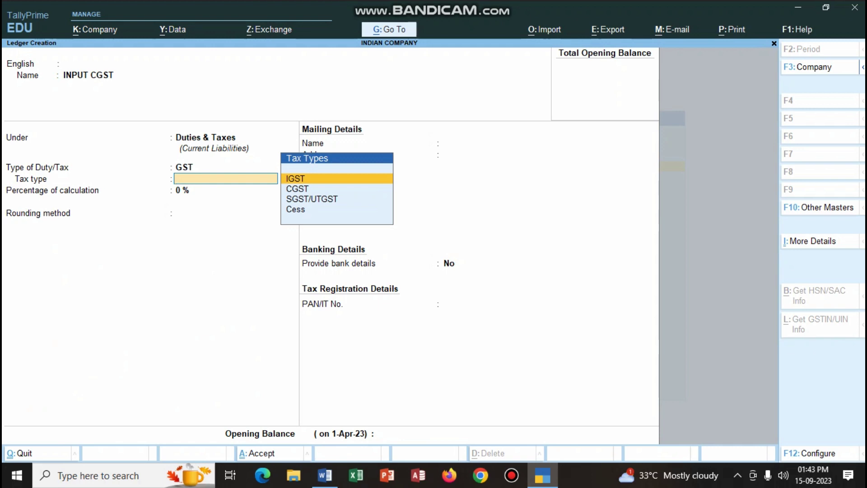
pyautogui.press('Down')
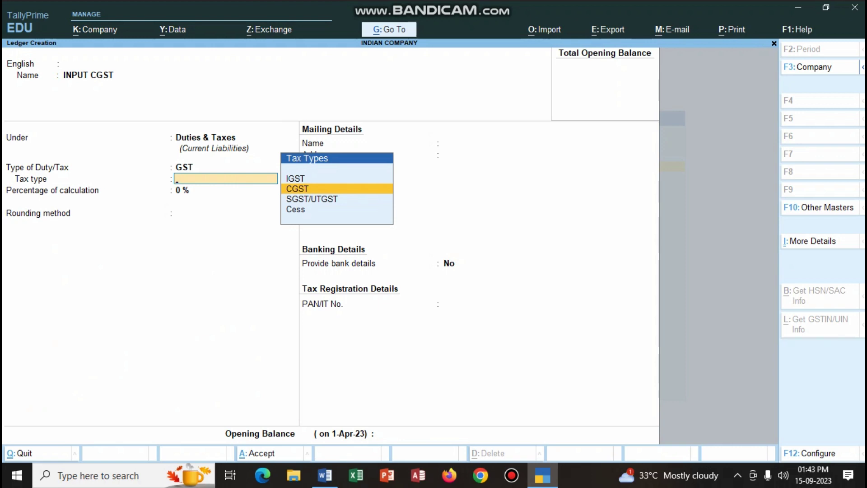
pyautogui.press('Return')
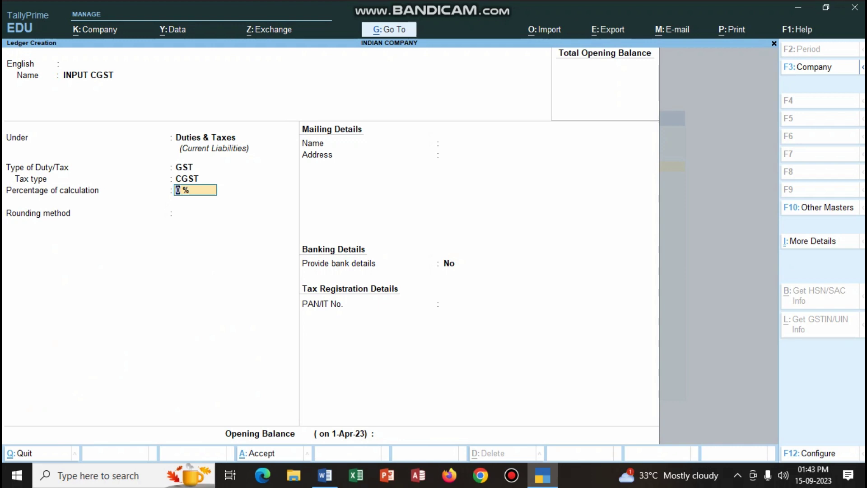
pyautogui.write('14')
pyautogui.press('Return')
# - Apply Normal Rounding with a limit of 0.50 and save the INPUT CGST ledger with no opening balance
pyautogui.press('Down')
pyautogui.press('Down')
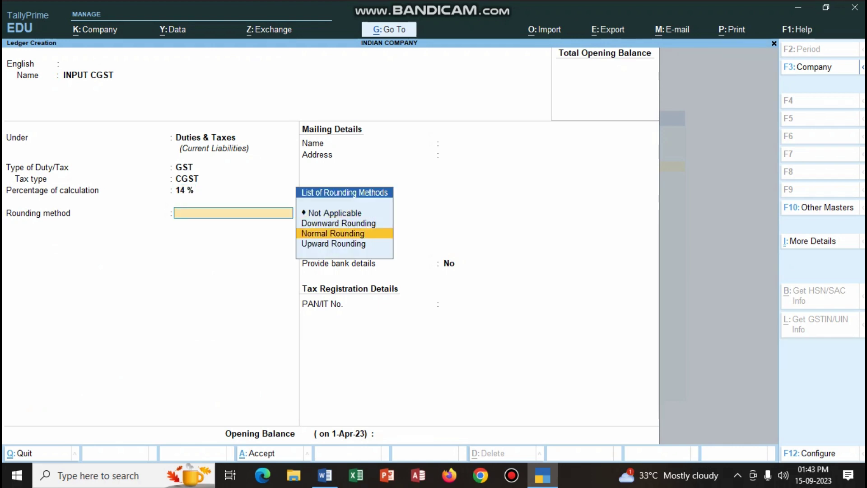
pyautogui.press('Return')
pyautogui.write('0.50')
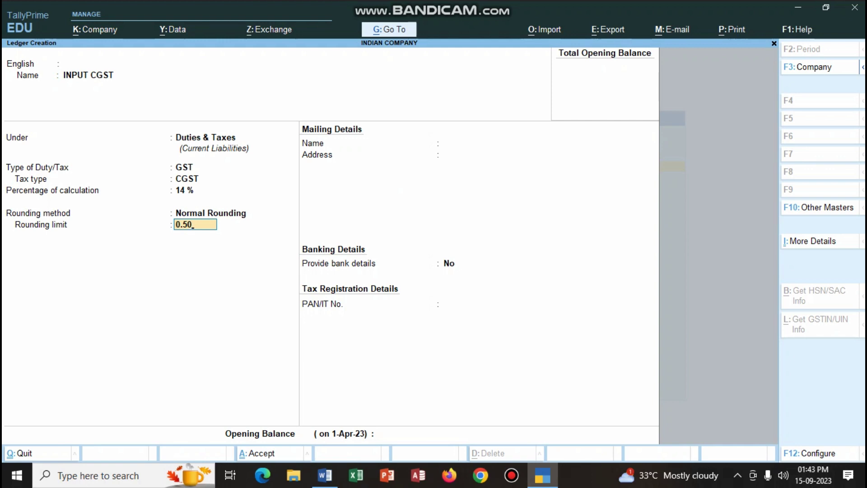
pyautogui.press('Return')
pyautogui.press('Return')
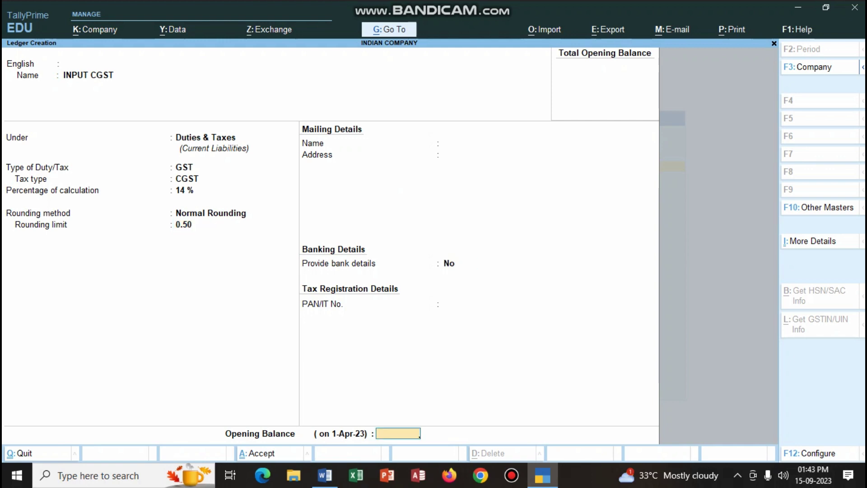
pyautogui.press('Return')
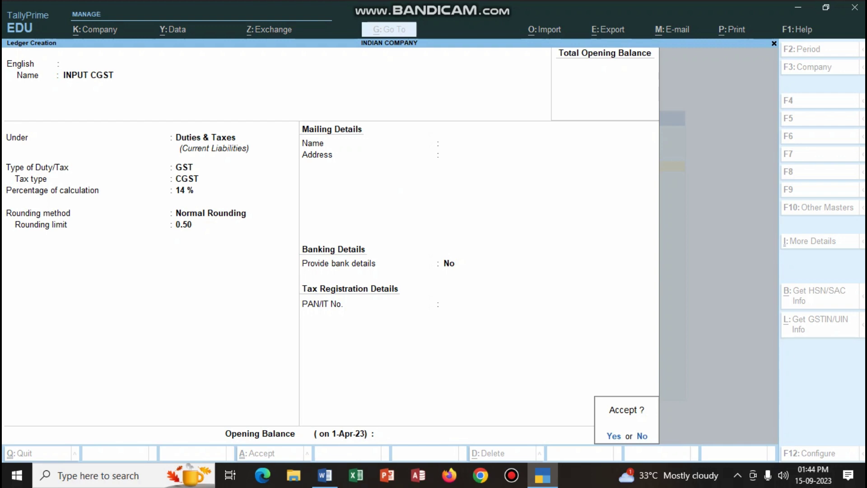
pyautogui.press('Return')
# - Start a new ledger named INPUT SGST, keeping it under Duties & Taxes
pyautogui.write('INPUT SGST')
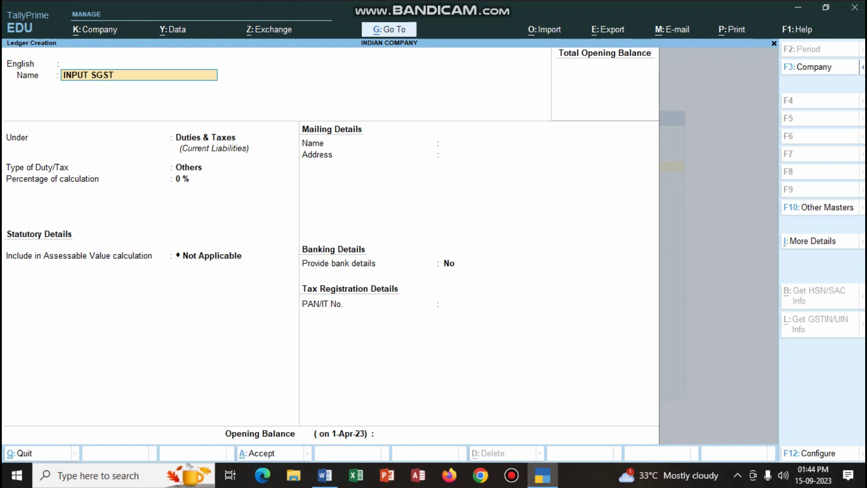
pyautogui.press('Return')
pyautogui.press('Return')
pyautogui.press('Return')
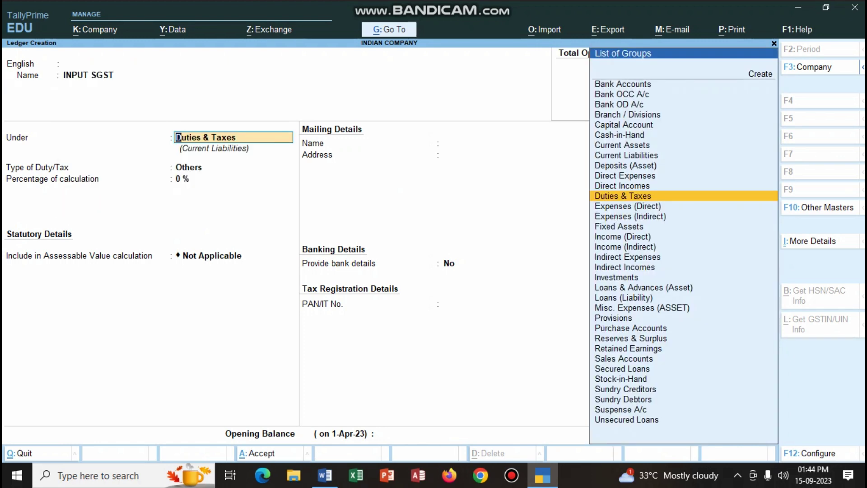
pyautogui.press('Return')
# - Set the INPUT SGST ledger's duty type to GST, tax type to SGST/UTGST and percentage of calculation to 14%
pyautogui.press('Up')
pyautogui.press('Return')
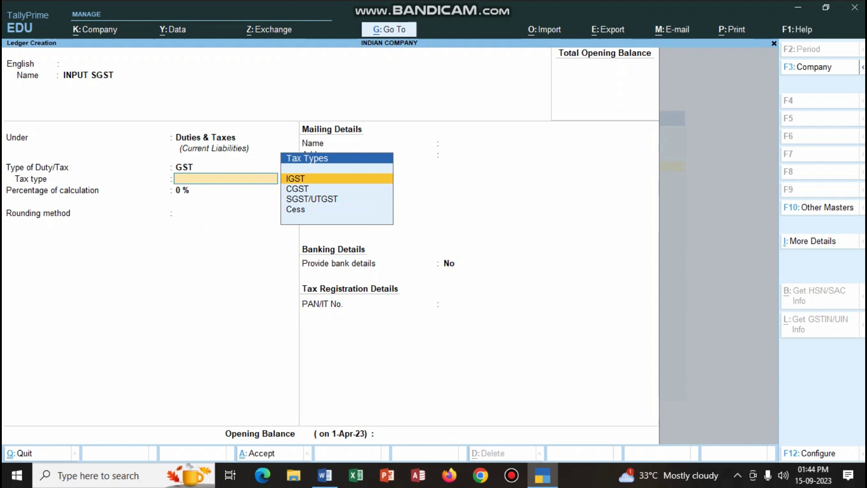
pyautogui.press('Down')
pyautogui.press('Down')
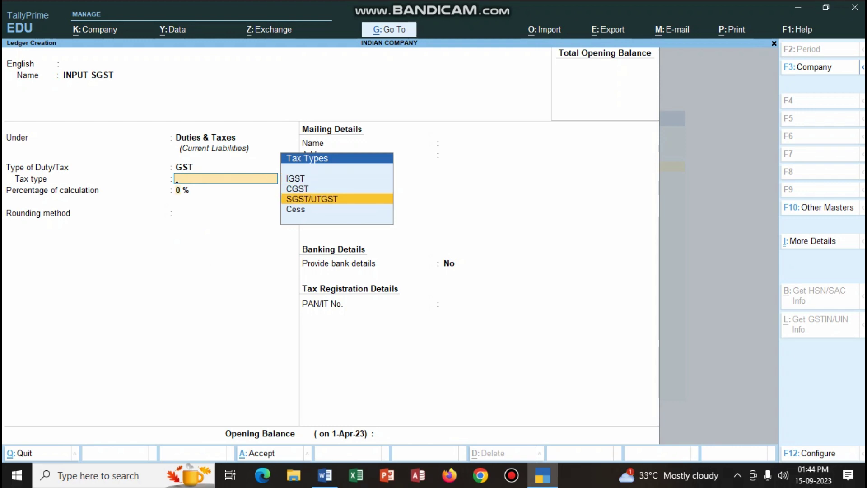
pyautogui.press('Return')
pyautogui.write('14')
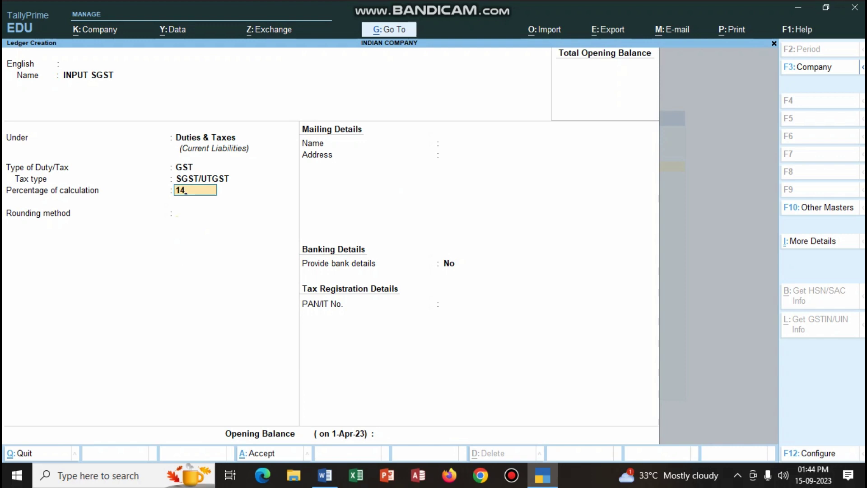
pyautogui.press('Return')
# - Apply Normal Rounding with a limit of 0.50 and save the INPUT SGST ledger with no opening balance
pyautogui.press('Down')
pyautogui.press('Down')
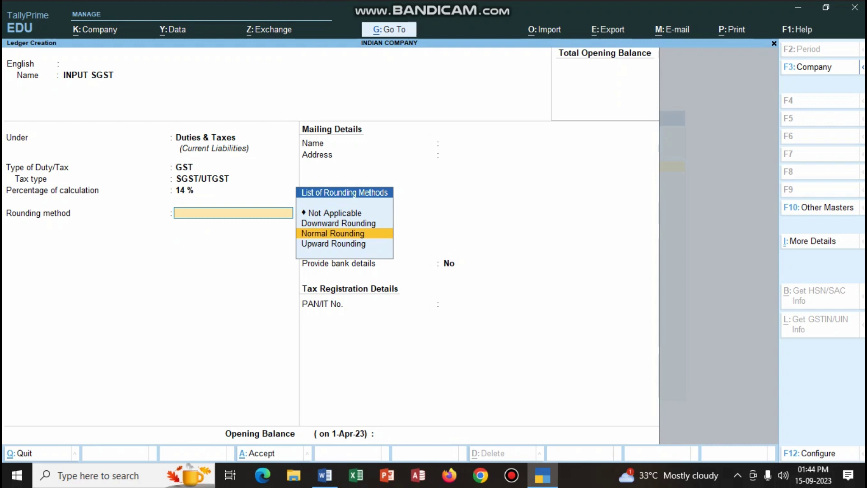
pyautogui.press('Return')
pyautogui.write('0.50')
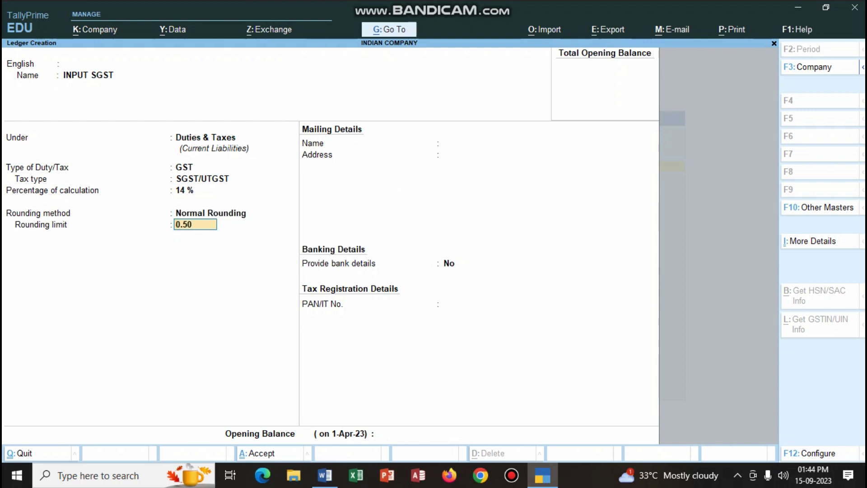
pyautogui.press('Return')
pyautogui.press('Return')
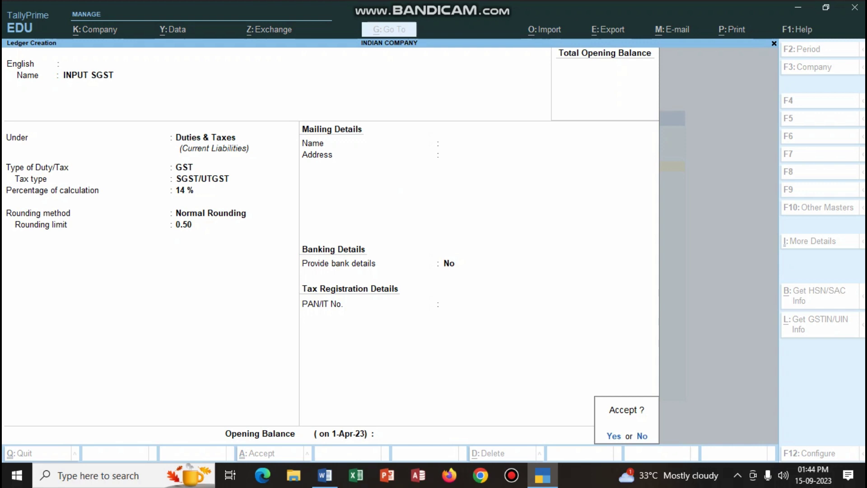
pyautogui.press('Return')
# - Start a new ledger named SALES under the Sales Accounts group
pyautogui.write('SALES')
pyautogui.press('Return')
pyautogui.press('Return')
pyautogui.press('Return')
pyautogui.write('SA')
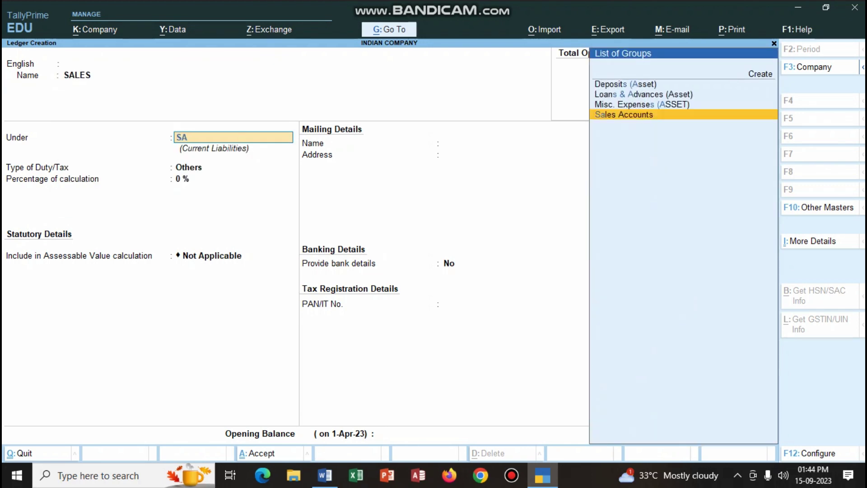
pyautogui.press('Return')
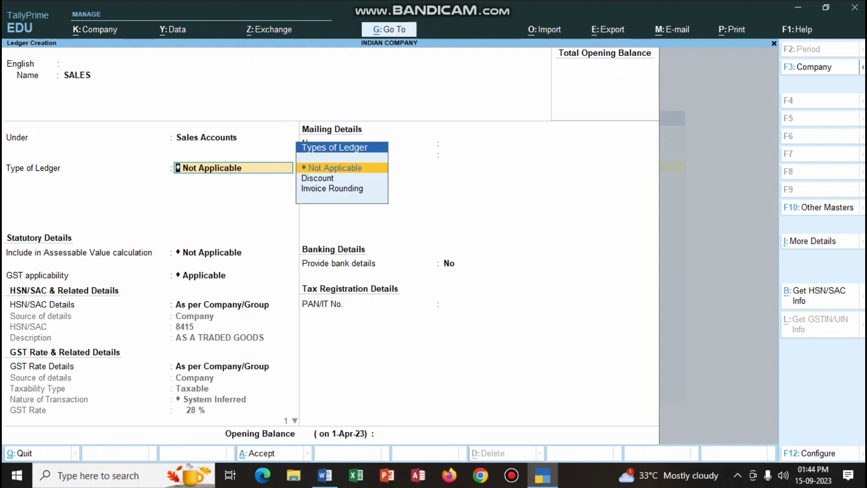
# - Keep GST applicable for the SALES ledger and specify its own HSN/SAC 8415 with the description AS A TRADED GOODS
pyautogui.press('Return')
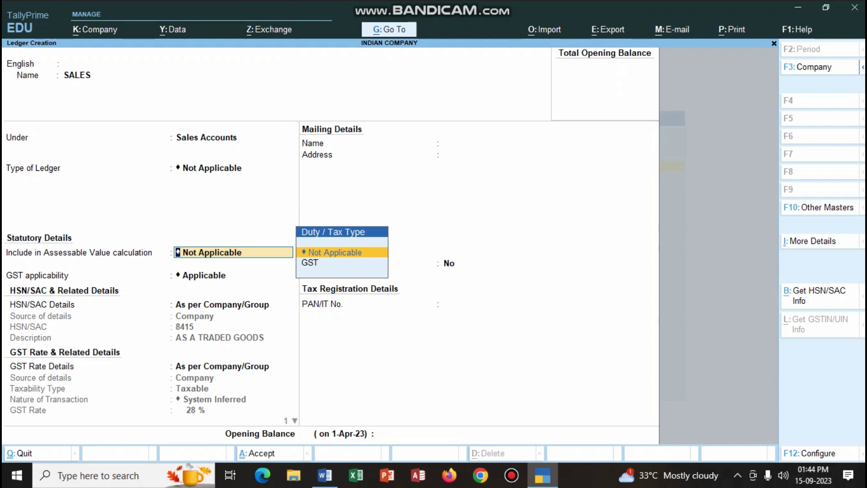
pyautogui.press('Return')
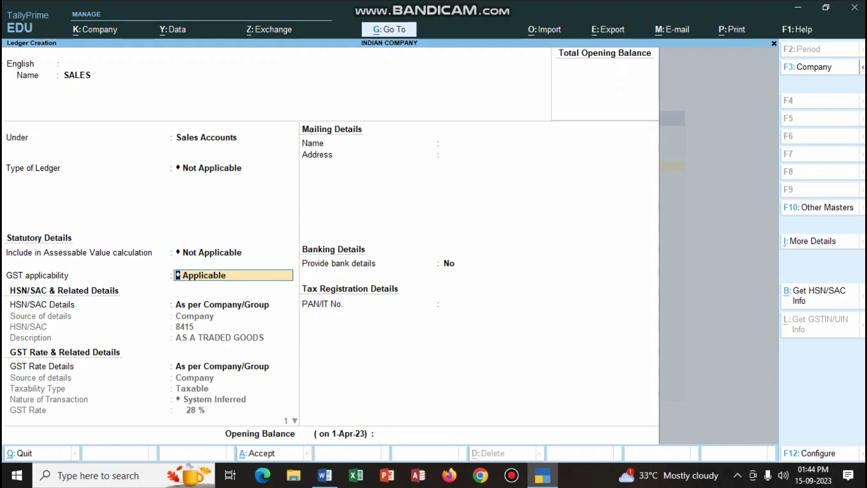
pyautogui.press('Return')
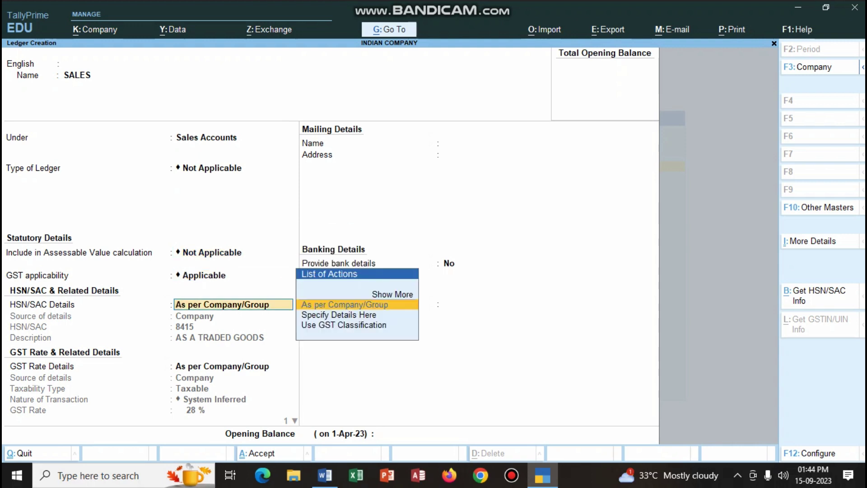
pyautogui.press('Down')
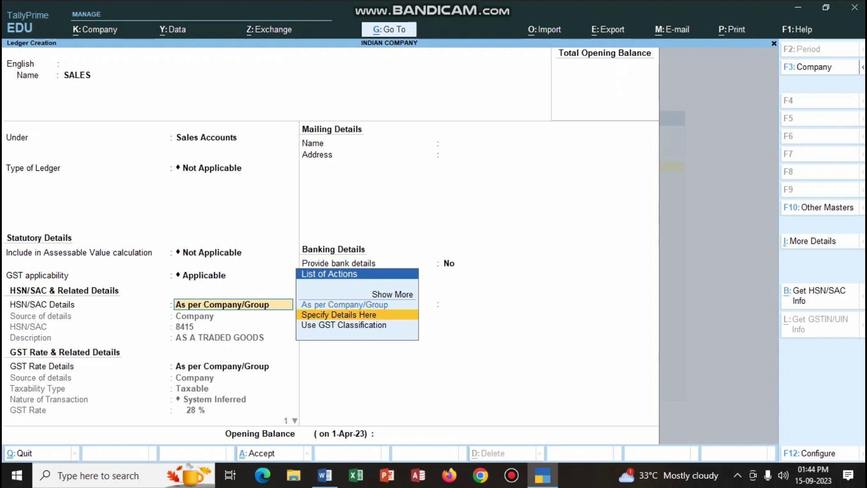
pyautogui.press('Return')
pyautogui.write('8415')
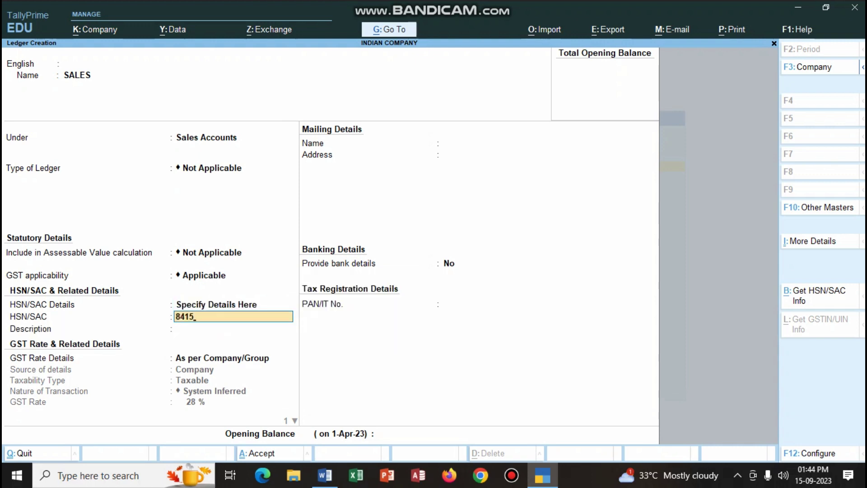
pyautogui.press('Return')
pyautogui.write('A')
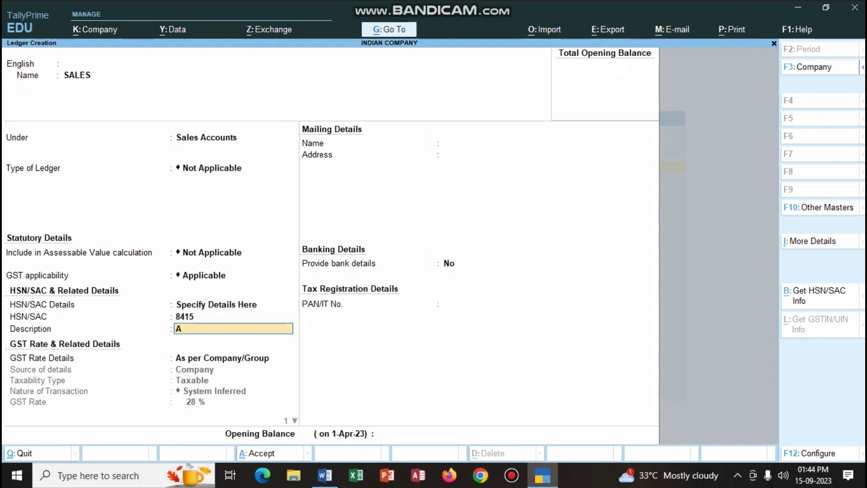
pyautogui.write('S A TRADED GOODS')
pyautogui.press('Return')
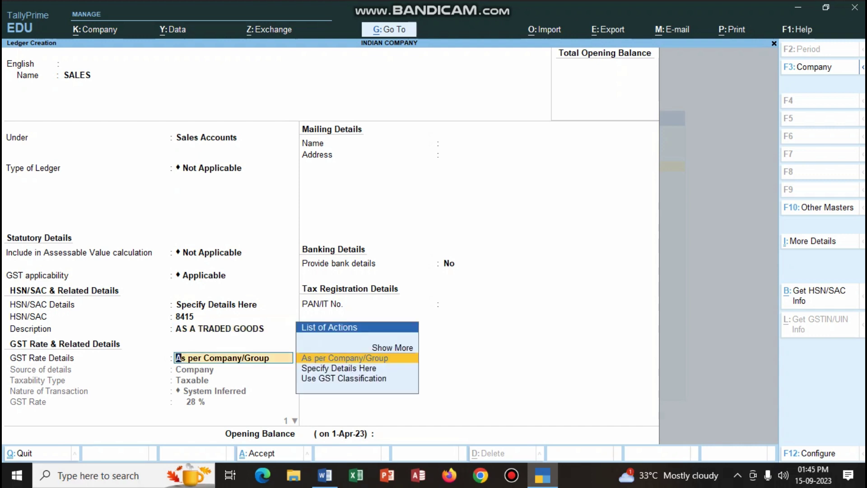
# - Specify the SALES ledger's GST rate details in the ledger, with taxability Taxable and nature of transaction Local Sales - Taxable
pyautogui.press('Down')
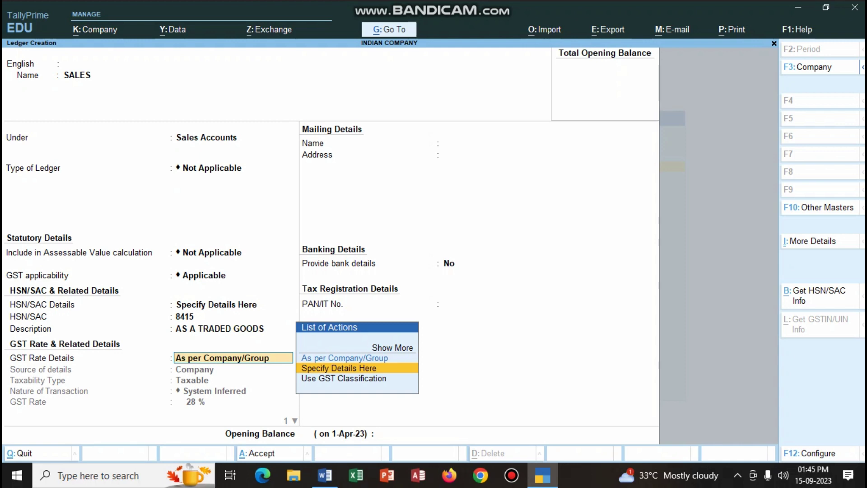
pyautogui.press('Return')
pyautogui.press('Return')
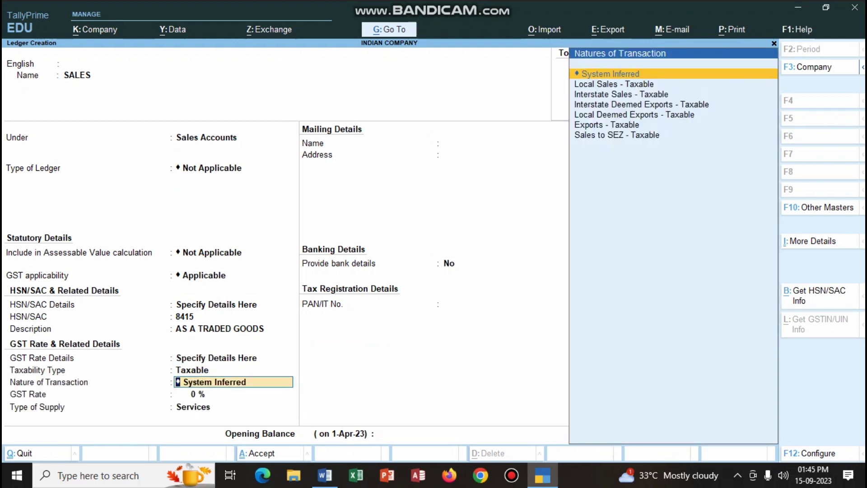
pyautogui.press('Down')
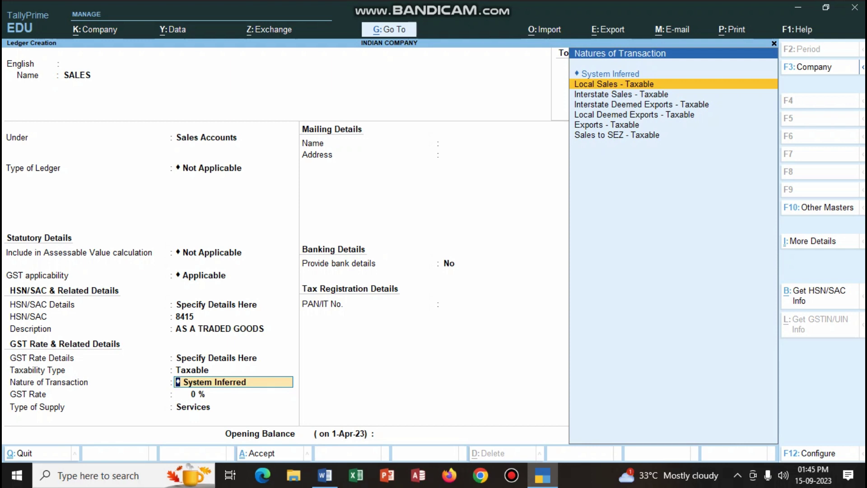
pyautogui.press('Down')
pyautogui.press('Up')
pyautogui.press('Return')
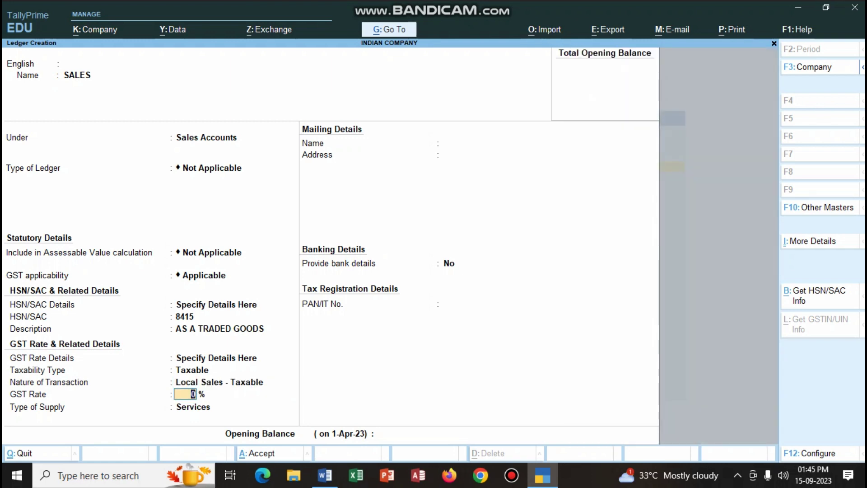
# - Set the SALES ledger's GST rate to 28% and type of supply to Goods, and save it without bank details or opening balance
pyautogui.write('28')
pyautogui.press('Return')
pyautogui.write('g')
pyautogui.press('Return')
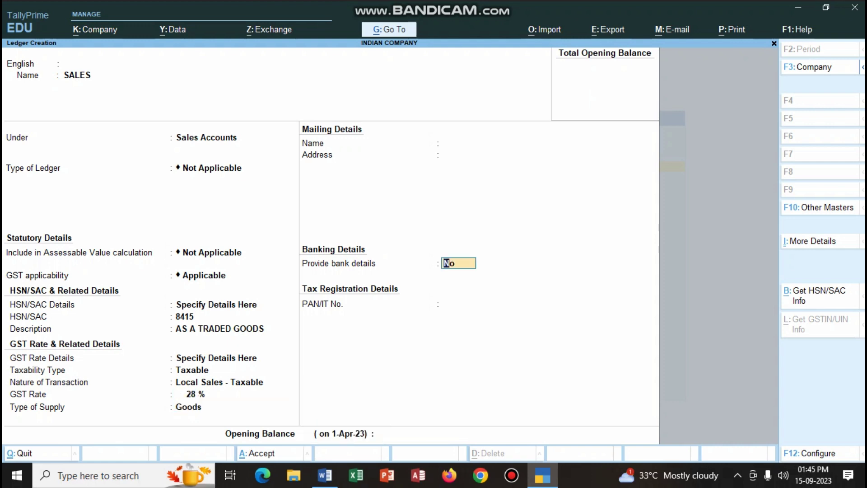
pyautogui.press('Return')
pyautogui.press('Return')
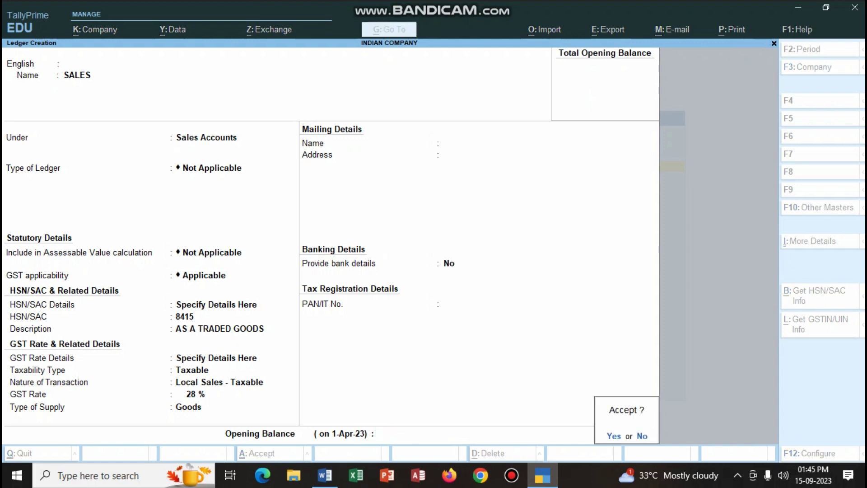
pyautogui.write('y')
# - Start a new ledger named SALES RETUNES, keeping it under the Sales Accounts group
pyautogui.write('SALES')
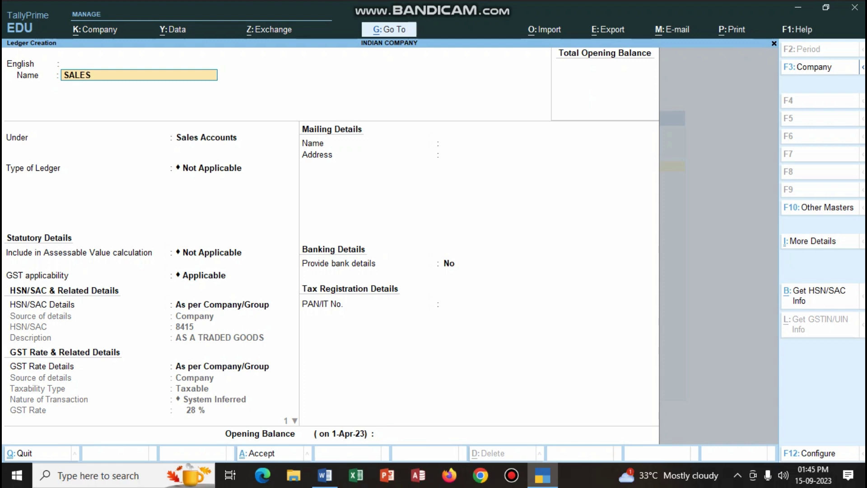
pyautogui.write(' RETUNES')
pyautogui.press('Return')
pyautogui.press('Return')
pyautogui.press('Return')
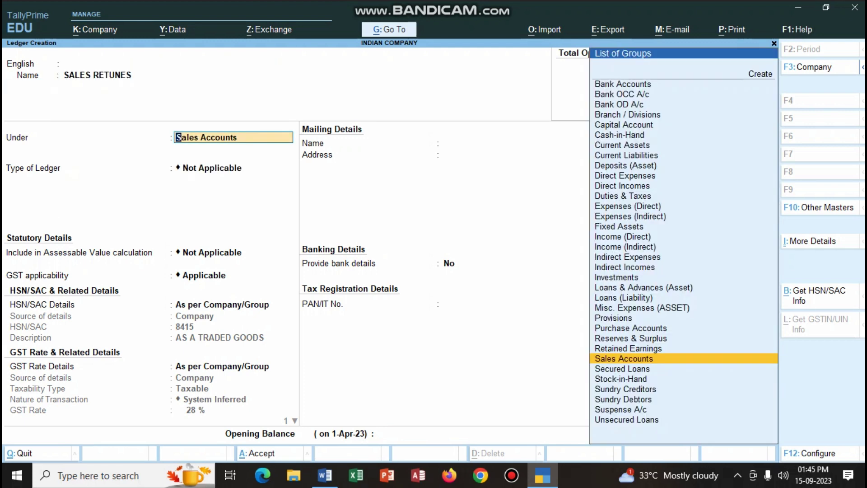
pyautogui.press('Return')
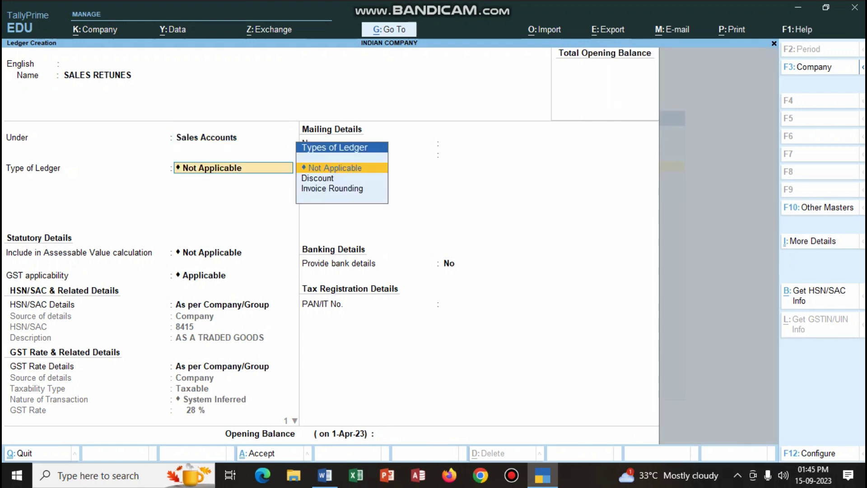
# - Keep GST applicable for the SALES RETUNES ledger and specify HSN/SAC 8415 with the description AS A TRADED GOODS
pyautogui.press('Return')
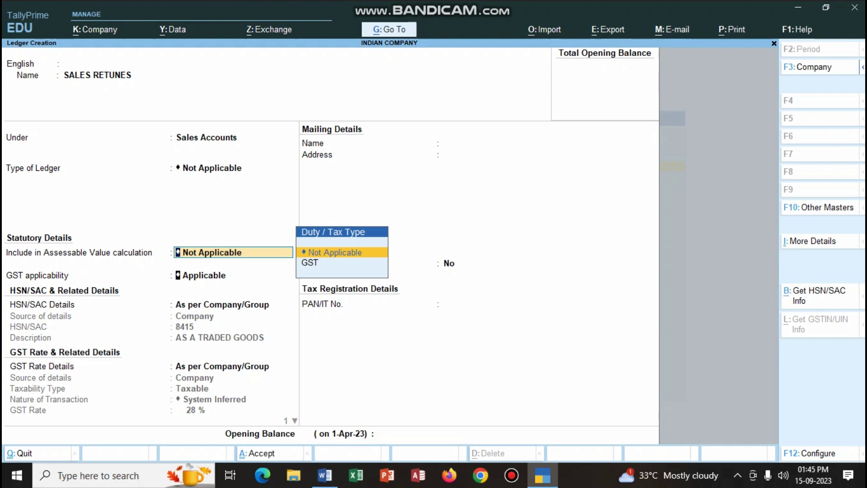
pyautogui.press('Return')
pyautogui.press('Return')
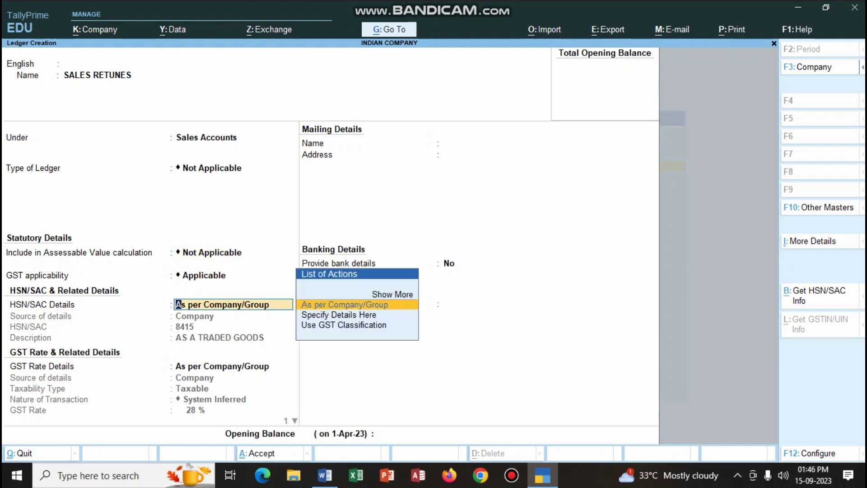
pyautogui.press('Down')
pyautogui.press('Return')
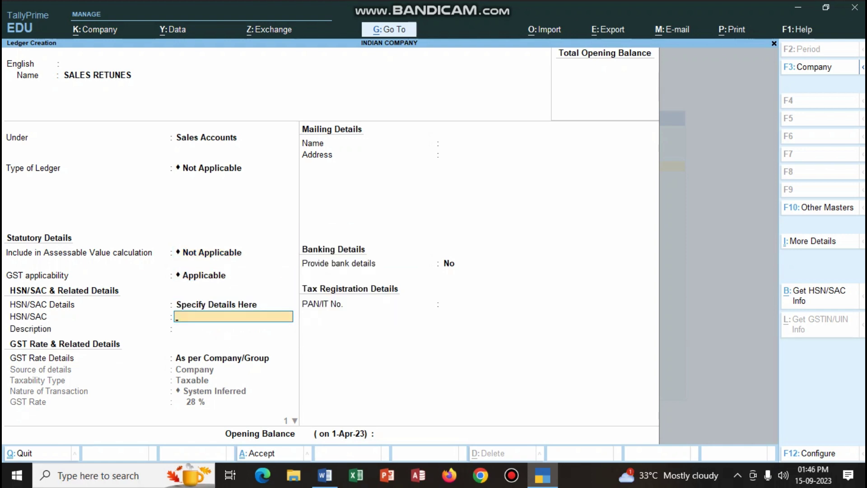
pyautogui.write('8415')
pyautogui.press('Return')
pyautogui.write('AS A TRADED GOODS')
pyautogui.press('Return')
# - Specify the SALES RETUNES ledger's GST rate details in the ledger as Taxable, with nature of transaction Local Sales - Taxable
pyautogui.press('Down')
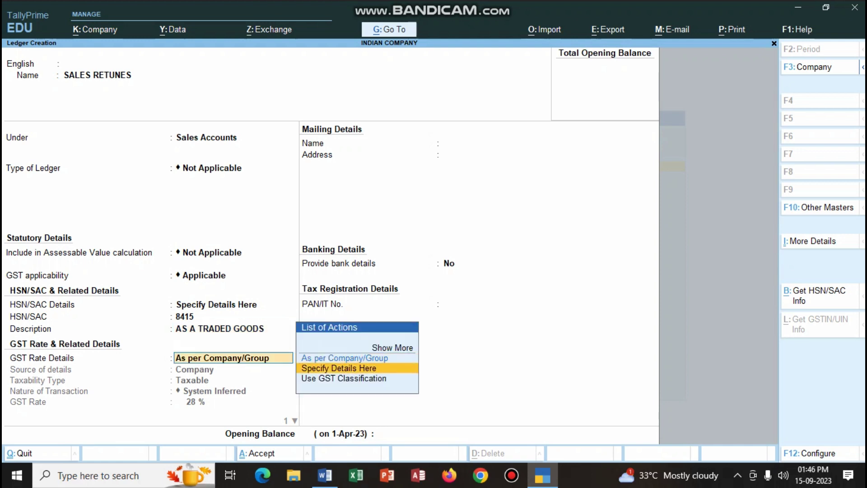
pyautogui.press('Return')
pyautogui.press('Return')
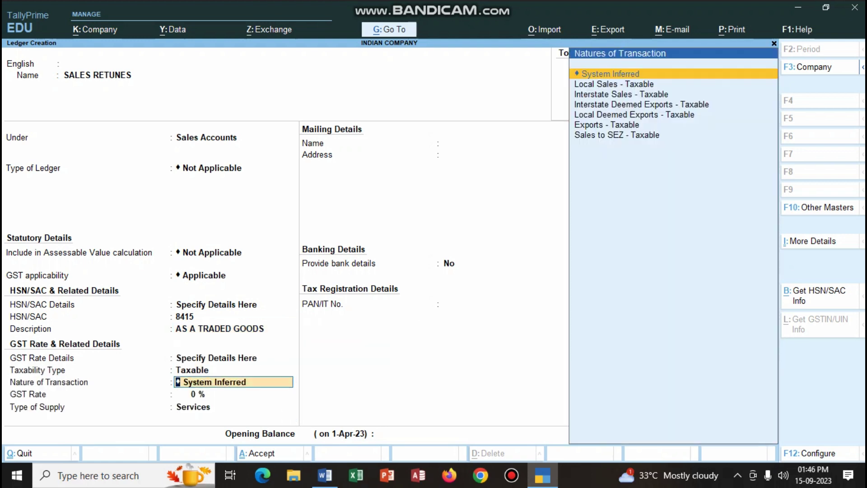
pyautogui.press('Down')
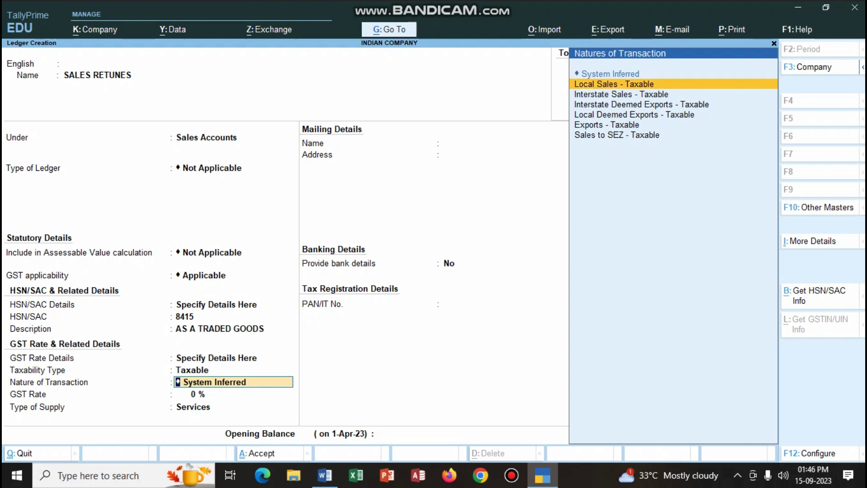
pyautogui.press('Return')
# - Set the SALES RETUNES ledger's GST rate to 28% and type of supply to Goods, and save it with no opening balance
pyautogui.write('28')
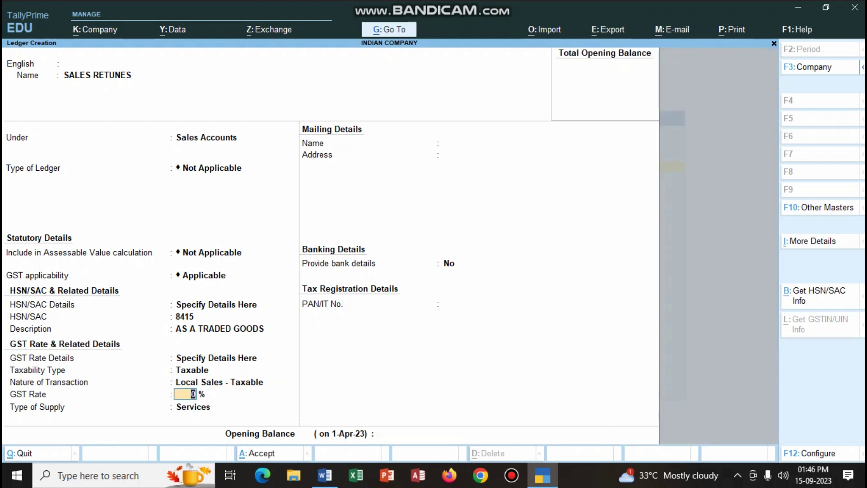
pyautogui.press('Return')
pyautogui.press('Up')
pyautogui.press('Return')
pyautogui.press('Return')
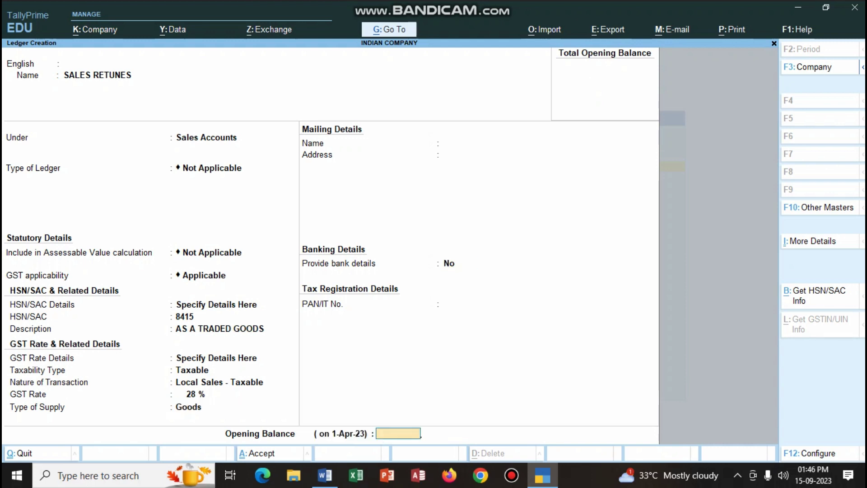
pyautogui.press('Return')
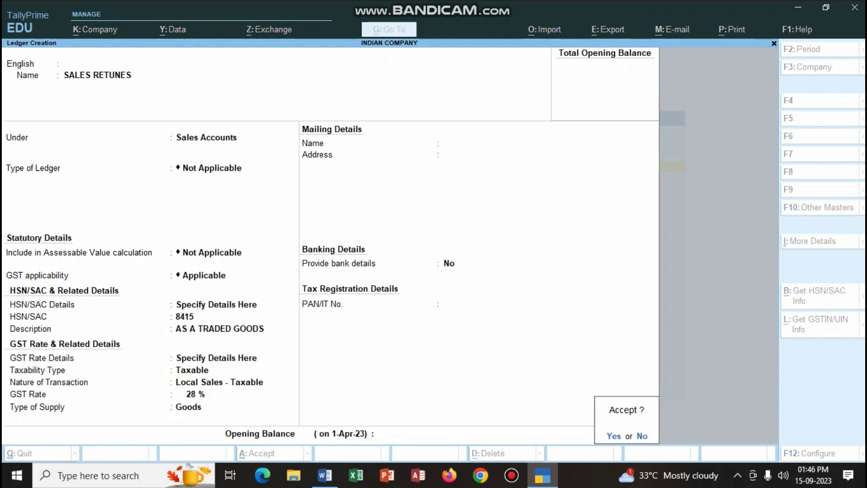
pyautogui.press('Return')
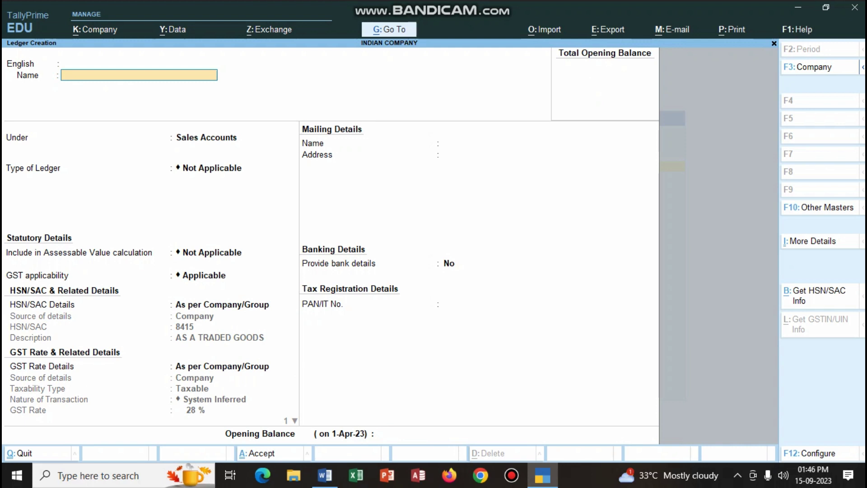
# - Start a new ledger named OUTPUT CGST under the Duties & Taxes group
pyautogui.write('OUTP')
pyautogui.write('UT CGST')
pyautogui.press('Return')
pyautogui.press('Return')
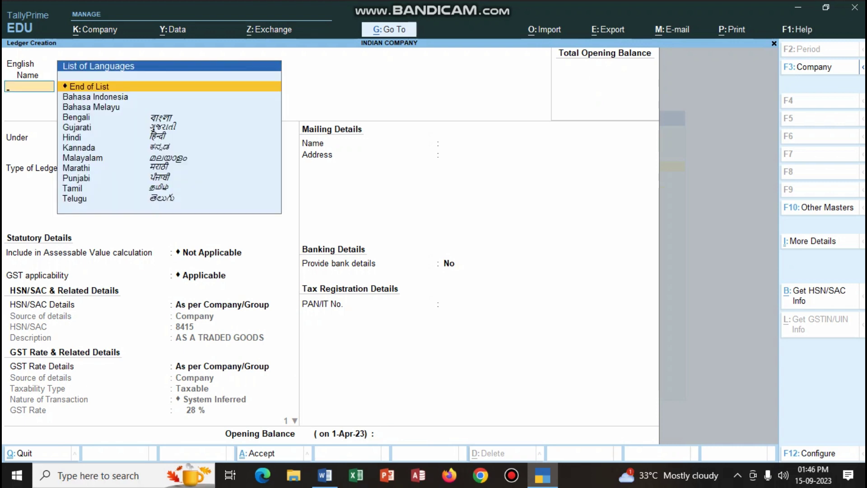
pyautogui.press('Return')
pyautogui.write('Du')
pyautogui.press('Return')
# - Set the OUTPUT CGST ledger's duty type to GST, tax type to CGST and percentage of calculation to 14%
pyautogui.press('Up')
pyautogui.press('Return')
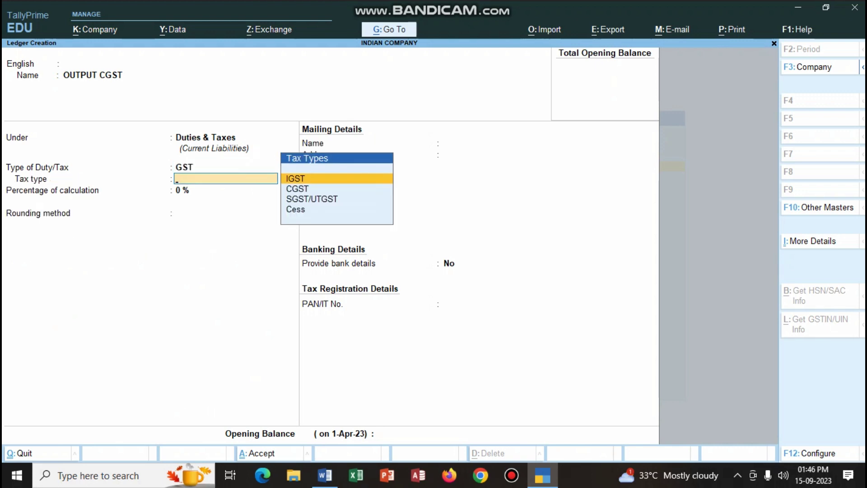
pyautogui.press('Down')
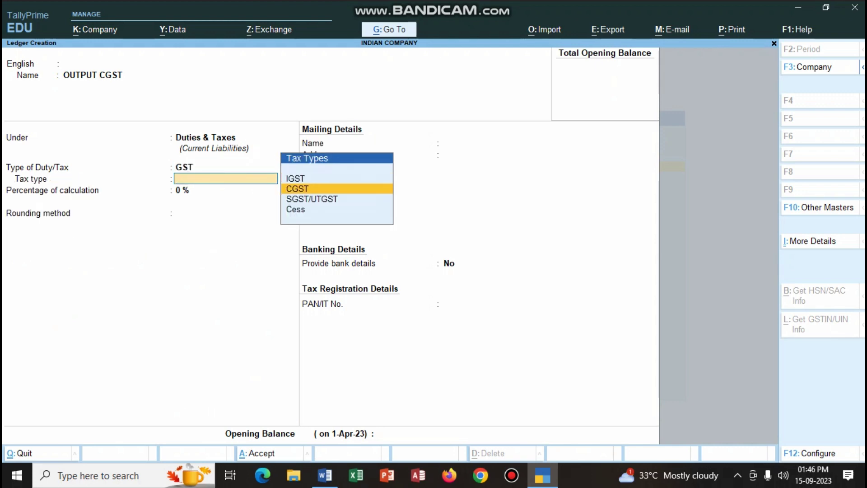
pyautogui.press('Return')
pyautogui.write('14')
pyautogui.press('Return')
# - Apply Normal Rounding with a limit of 0.50 to the OUTPUT CGST ledger and save it
pyautogui.press('Down')
pyautogui.press('Down')
pyautogui.press('Return')
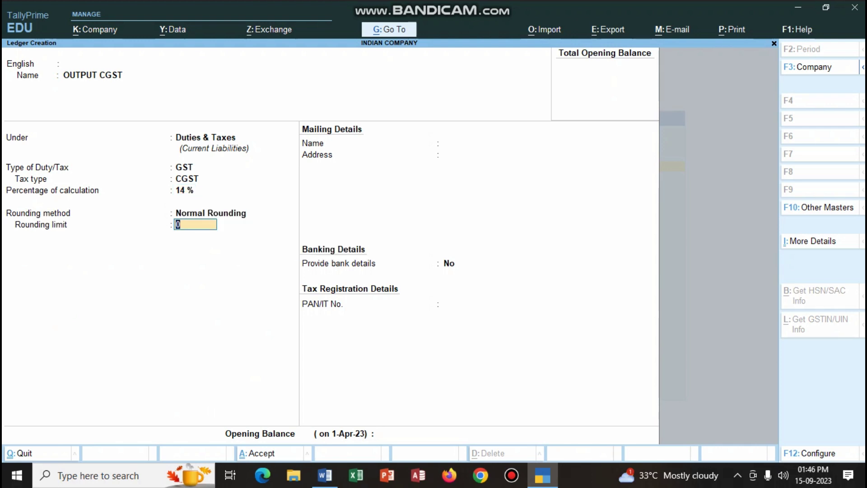
pyautogui.write('0.50')
pyautogui.press('ctrl')
pyautogui.hotkey('ctrl', 'a')
# - Start a new ledger named OUTPUT SGST, keeping it under Duties & Taxes
pyautogui.write('OUTPUT')
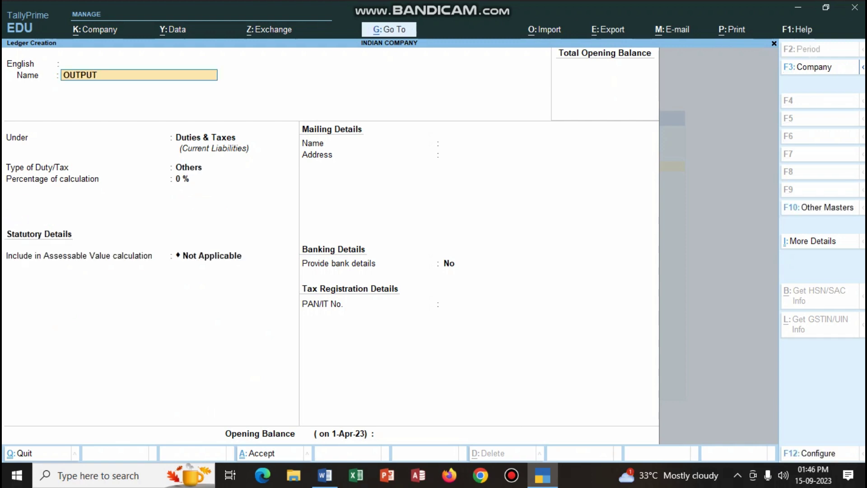
pyautogui.write(' SGST')
pyautogui.press('Return')
pyautogui.press('Return')
pyautogui.press('Return')
pyautogui.press('Return')
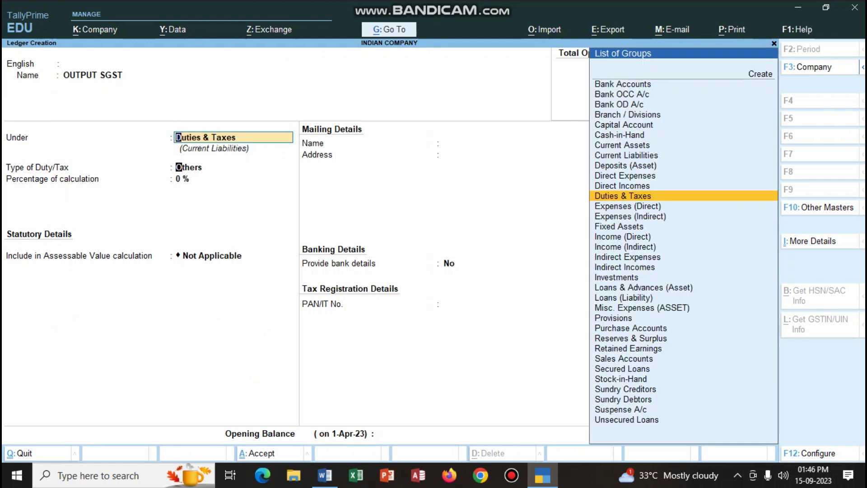
# - Set the OUTPUT SGST ledger's duty type to GST, tax type to SGST/UTGST and percentage of calculation to 14%
pyautogui.press('Return')
pyautogui.press('Down')
pyautogui.press('Down')
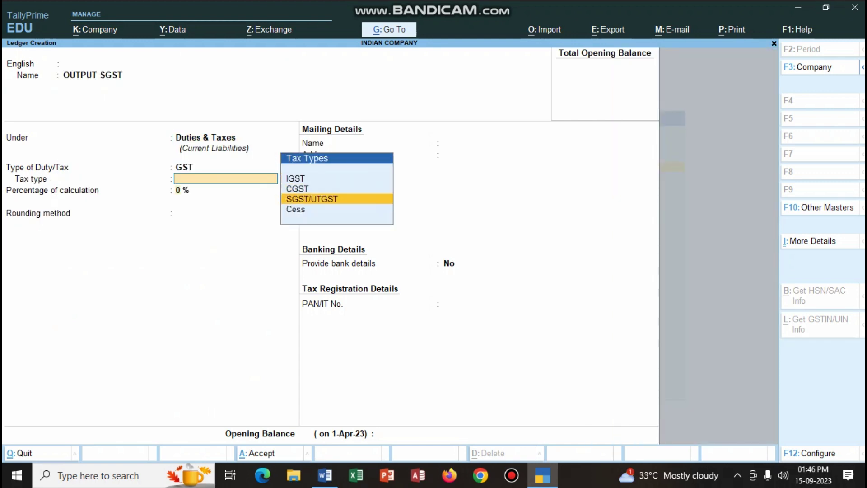
pyautogui.press('Return')
pyautogui.write('14')
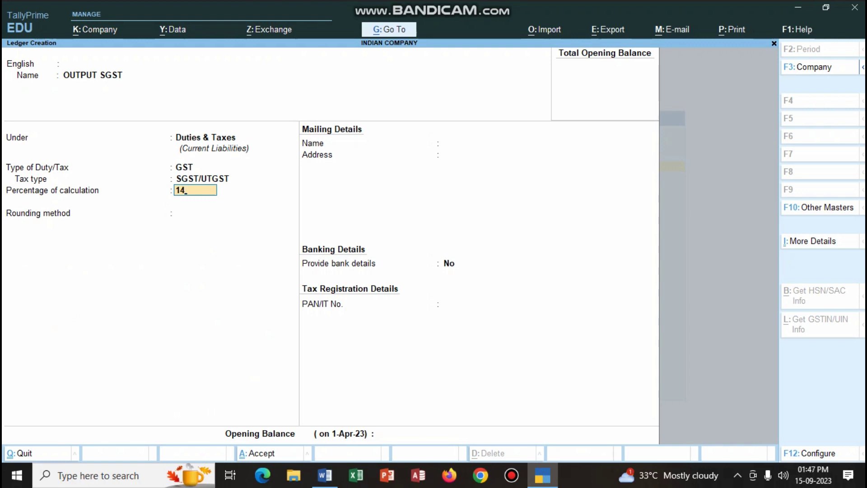
pyautogui.press('Return')
# - Apply Normal Rounding with a limit of 0.50 and save the OUTPUT SGST ledger with no opening balance
pyautogui.press('Down')
pyautogui.press('Down')
pyautogui.press('Return')
pyautogui.write('0.50')
pyautogui.press('Return')
pyautogui.press('Return')
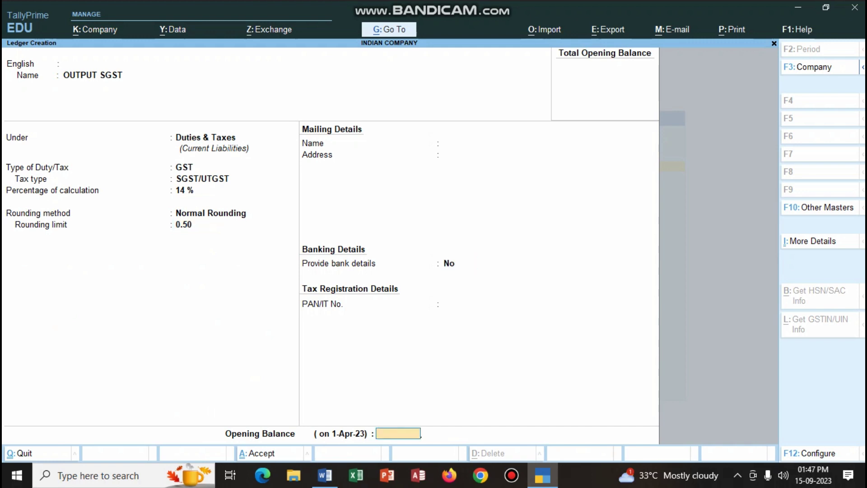
pyautogui.press('Return')
pyautogui.press('Return')
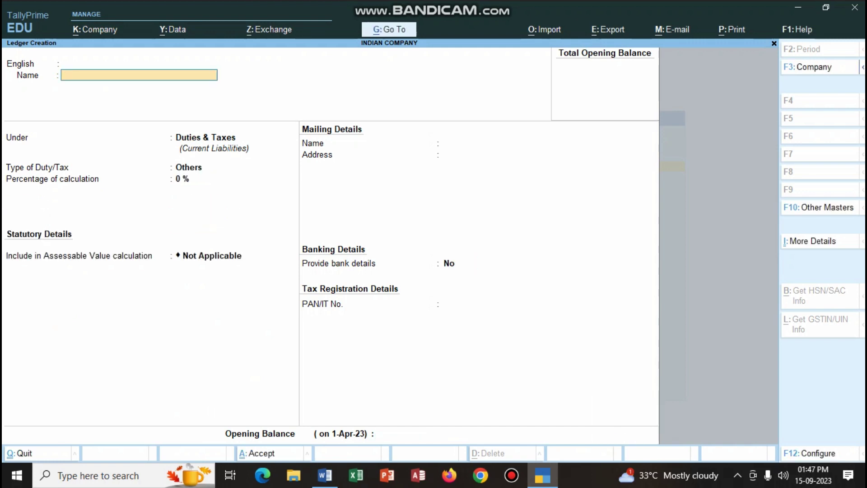